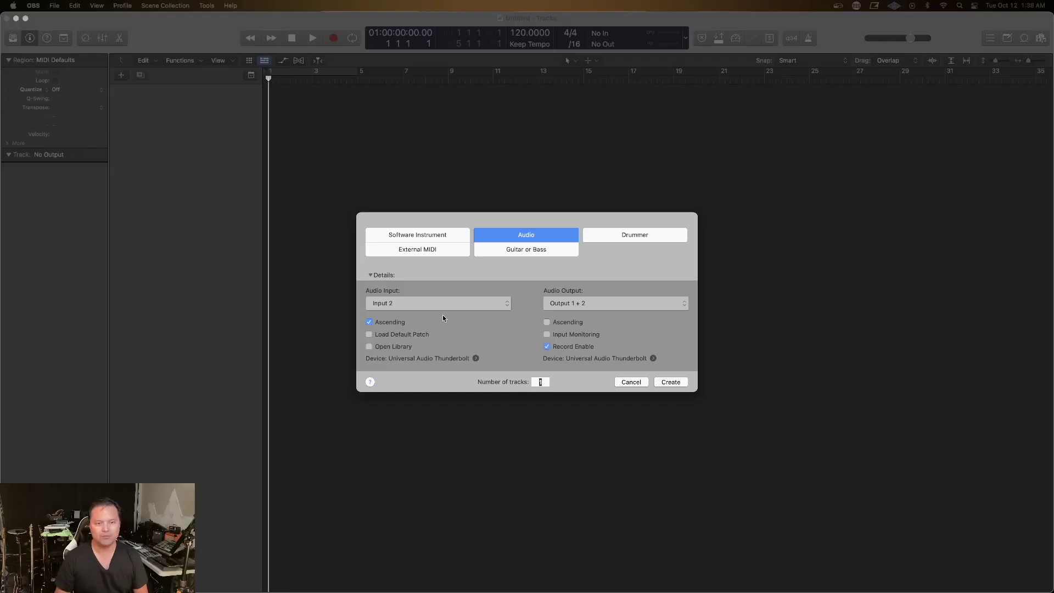
# In the new-track dialog, choose Software Instrument with the AU Elektron Digitakt Stereo plug-in
pyautogui.click(538, 265)
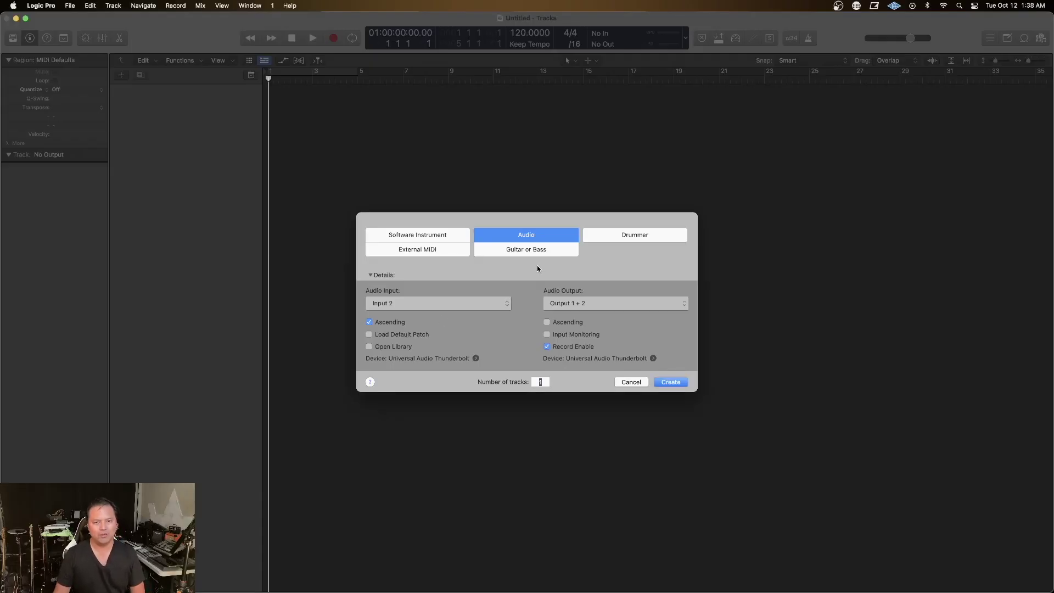
pyautogui.click(440, 271)
pyautogui.click(390, 323)
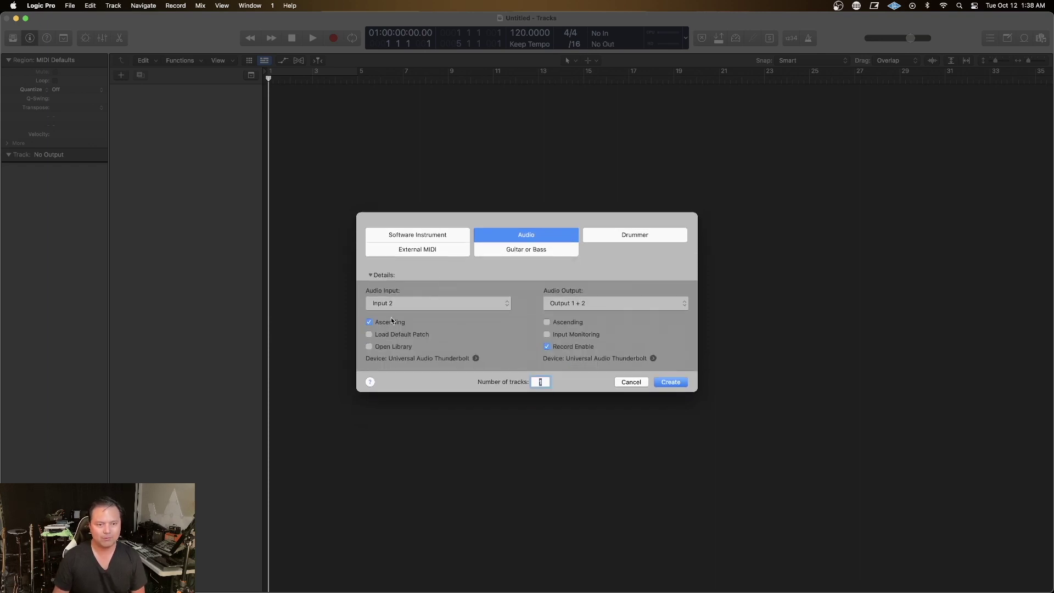
pyautogui.click(441, 235)
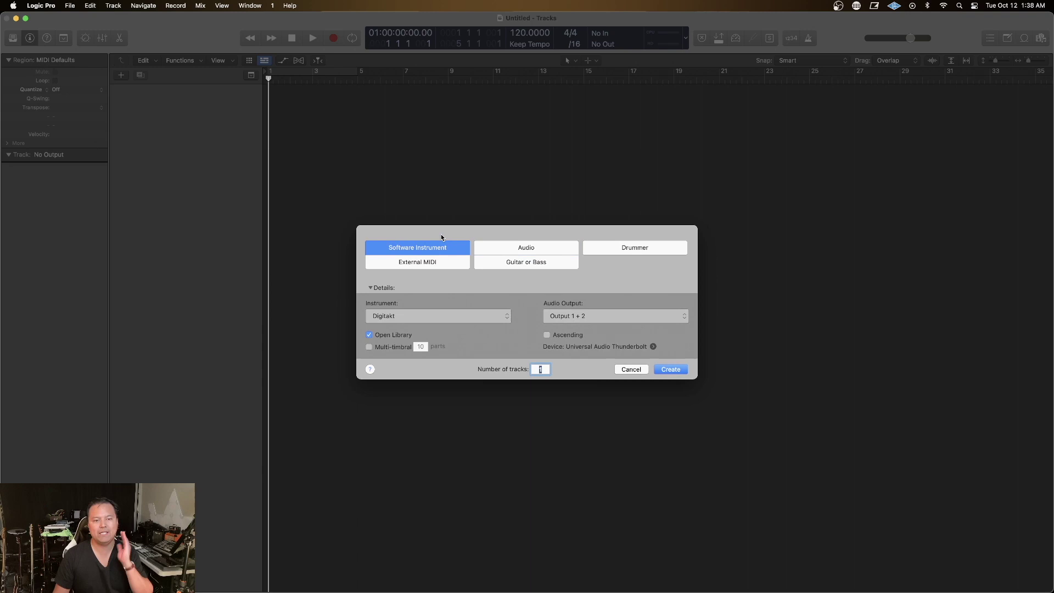
pyautogui.click(378, 323)
pyautogui.moveTo(436, 584)
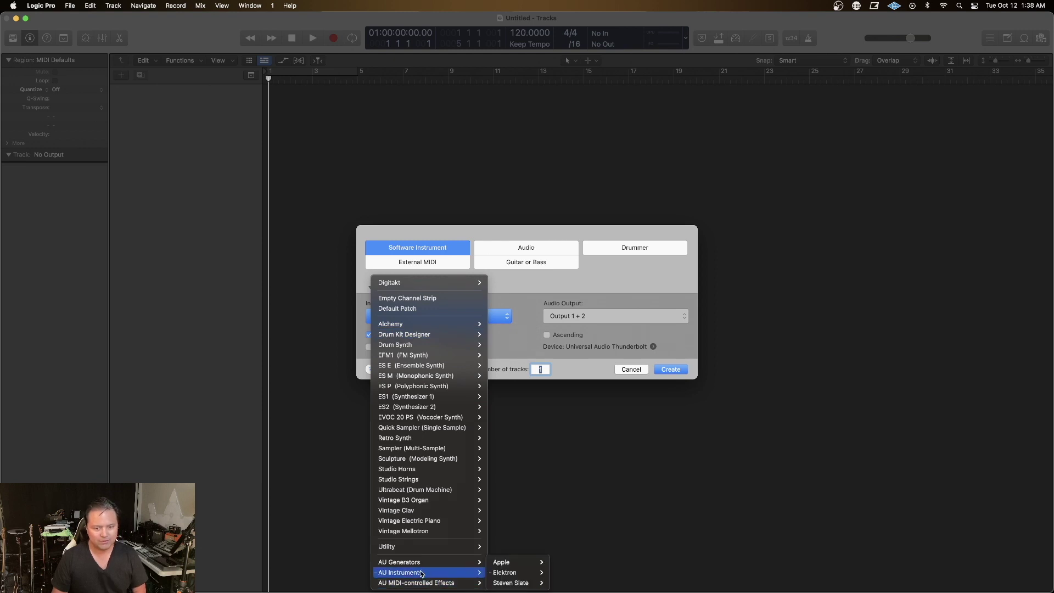
pyautogui.moveTo(525, 576)
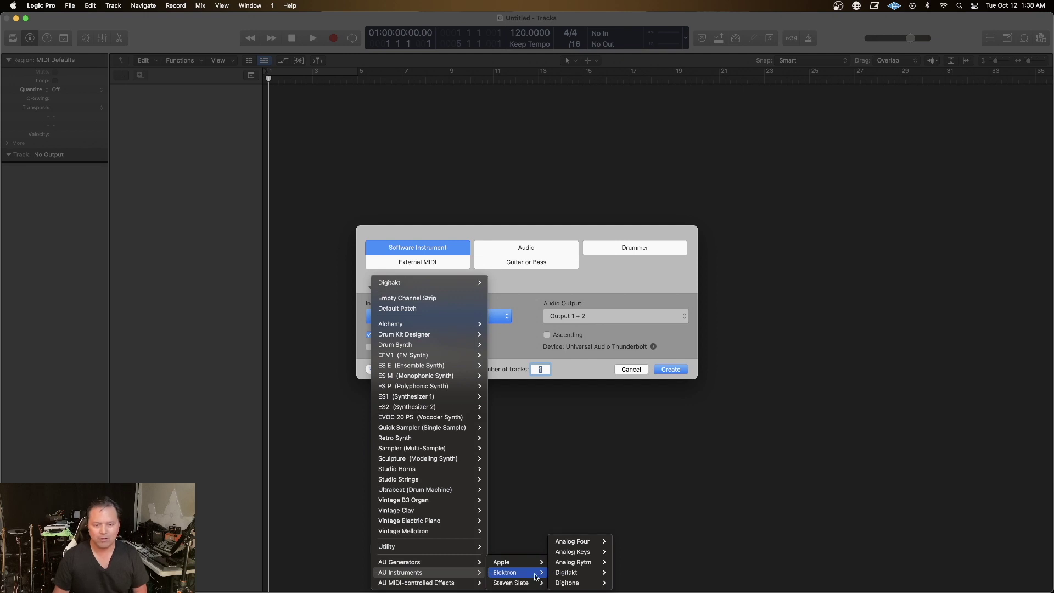
pyautogui.moveTo(565, 576)
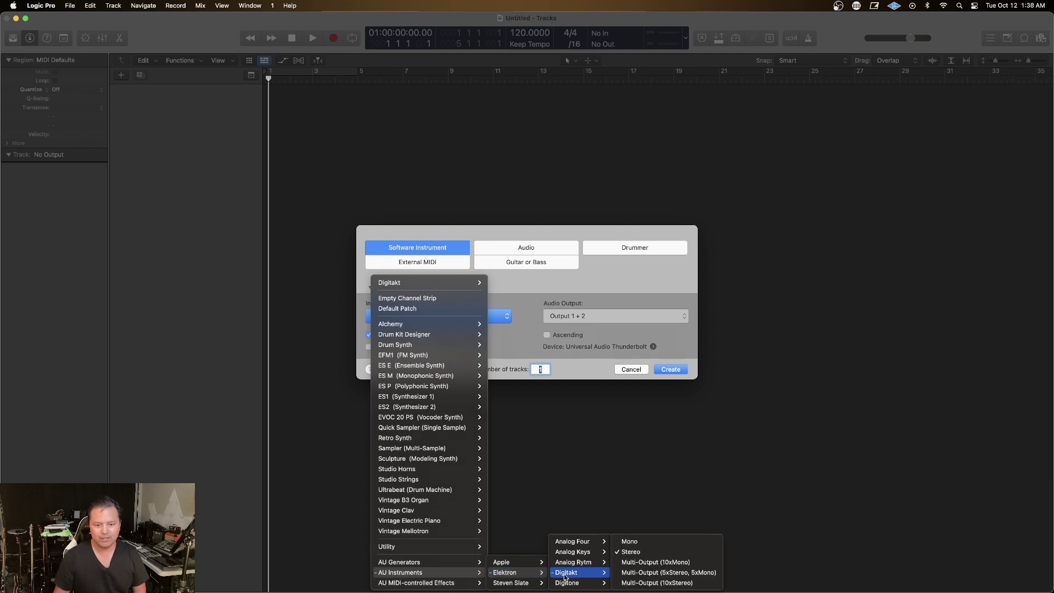
pyautogui.click(642, 553)
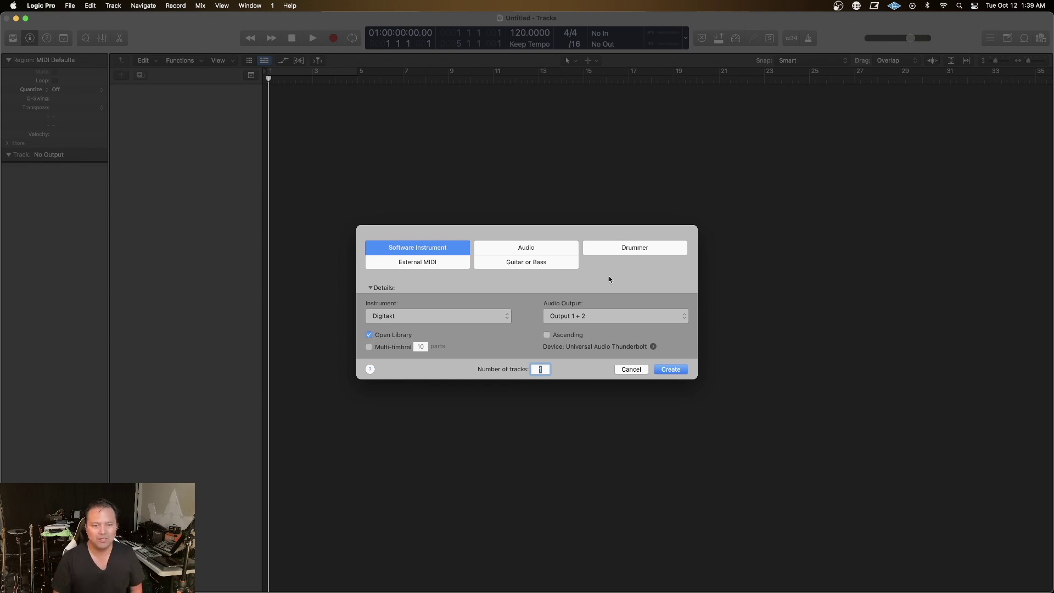
pyautogui.click(449, 286)
pyautogui.click(387, 319)
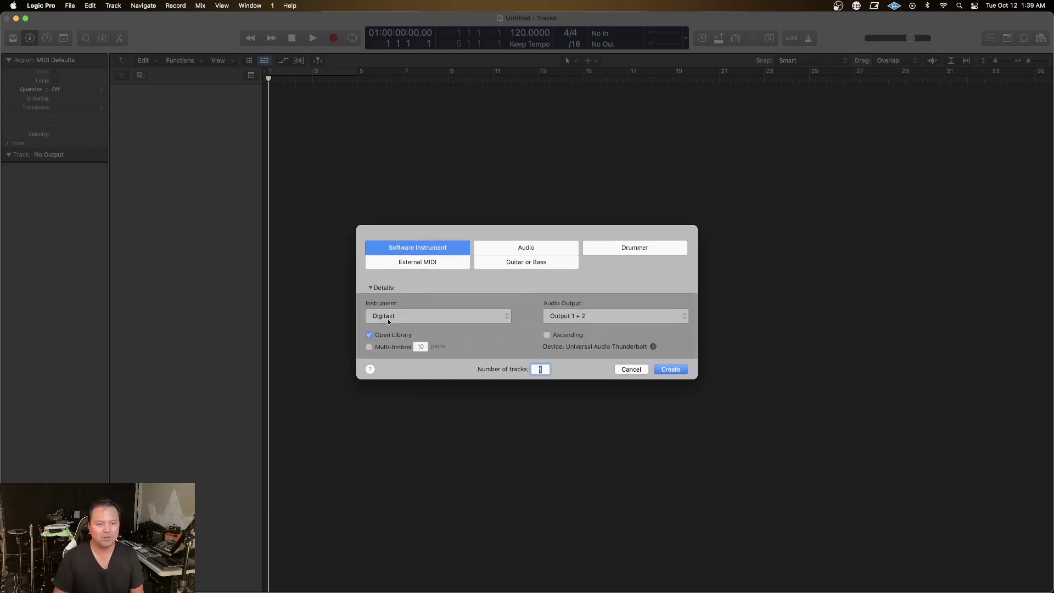
pyautogui.click(414, 321)
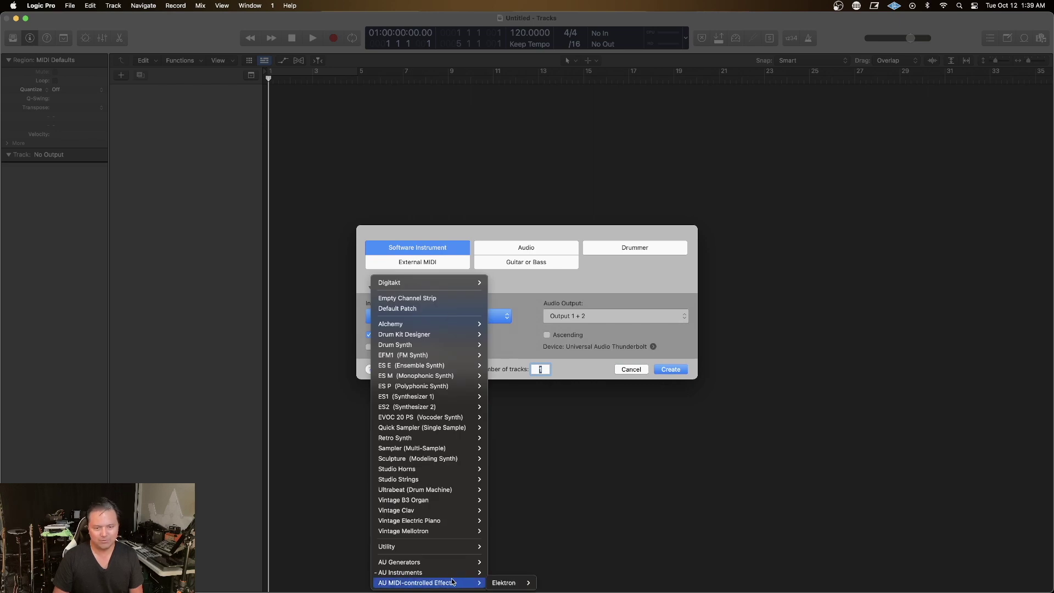
pyautogui.moveTo(449, 576)
pyautogui.moveTo(540, 575)
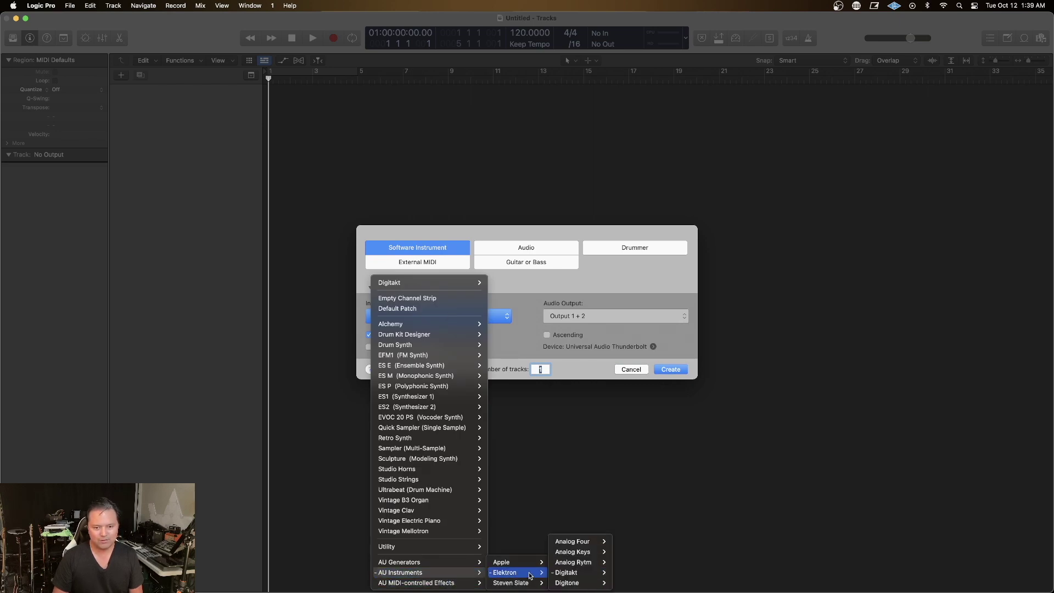
pyautogui.moveTo(579, 575)
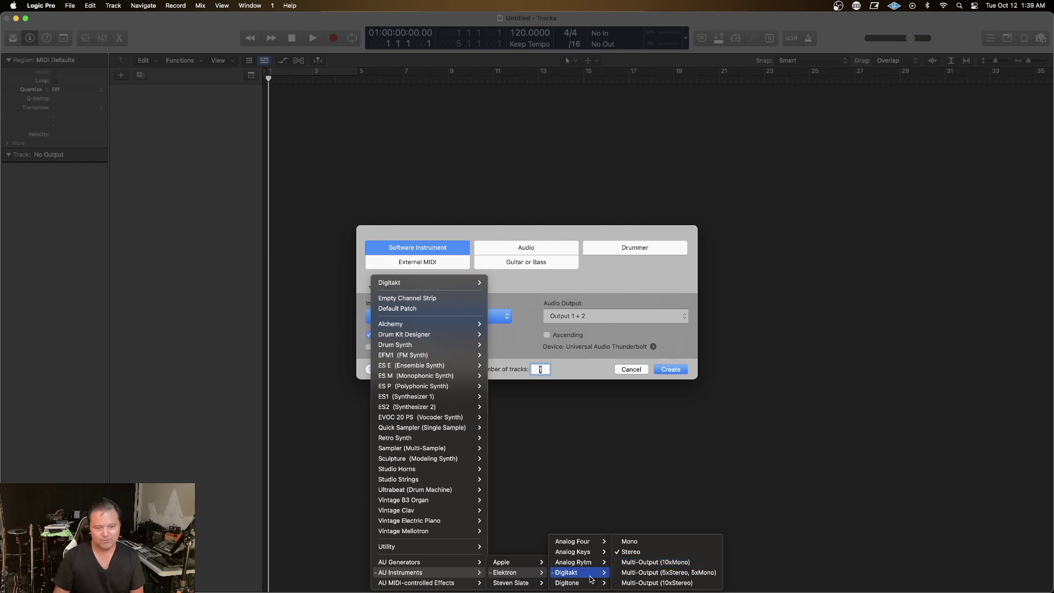
pyautogui.click(572, 279)
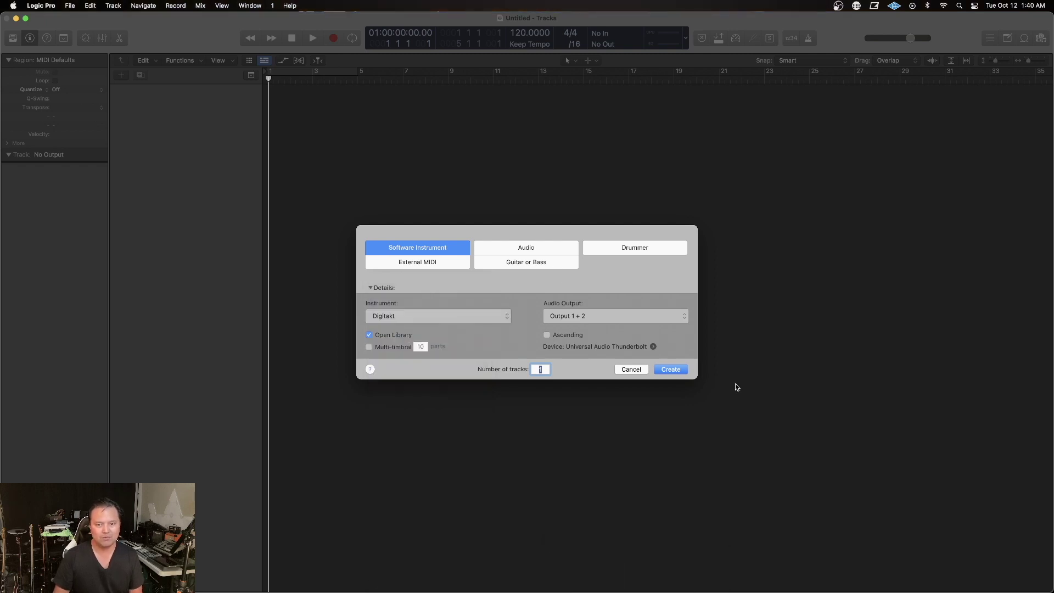
# Create the Digitakt instrument track, move its plug-in window aside and hide the Library
pyautogui.click(670, 369)
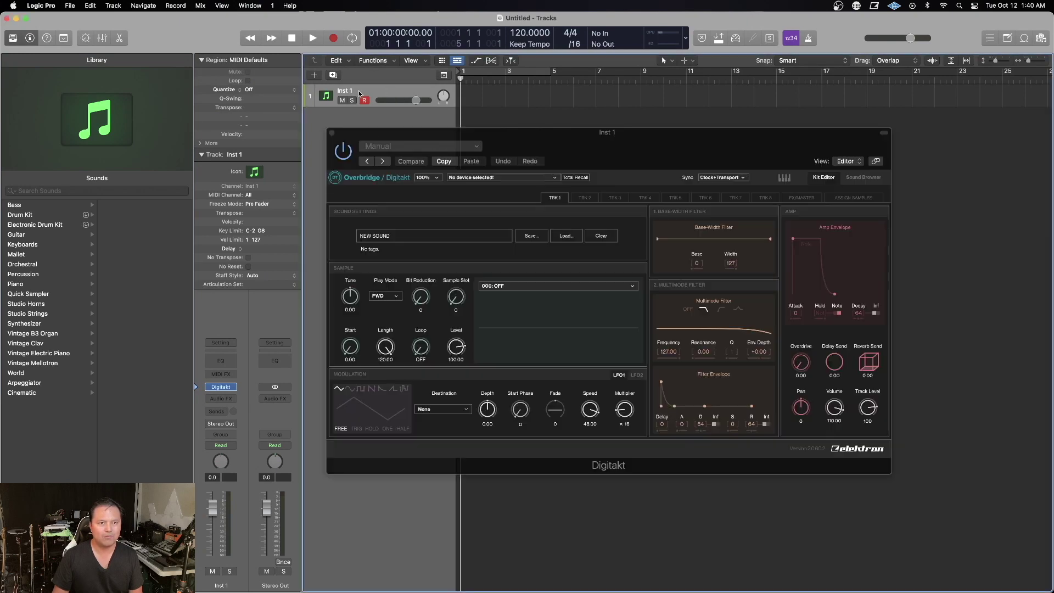
pyautogui.moveTo(465, 139); pyautogui.dragTo(603, 133)
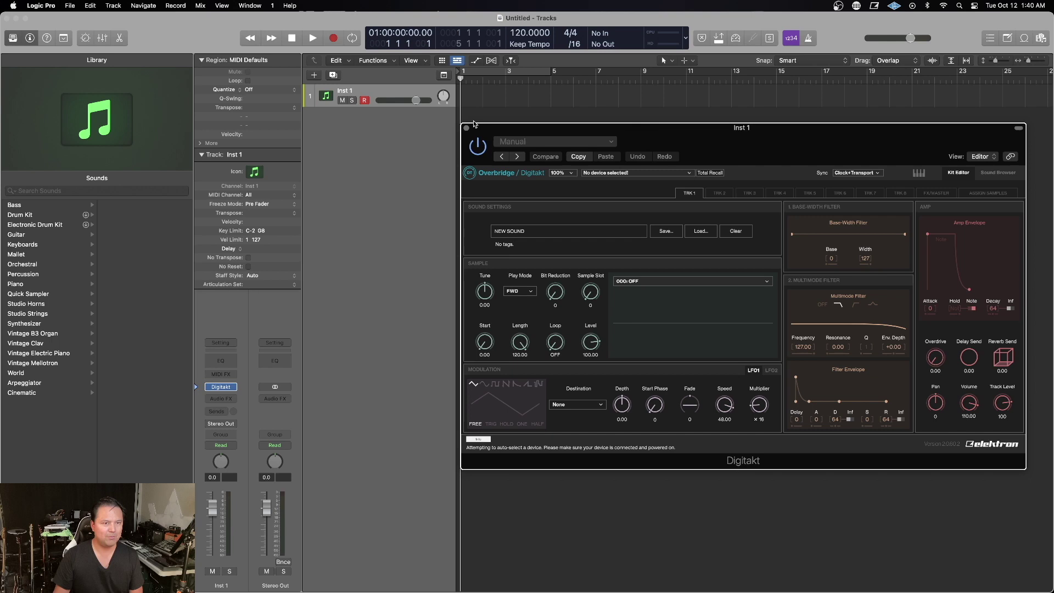
pyautogui.click(13, 37)
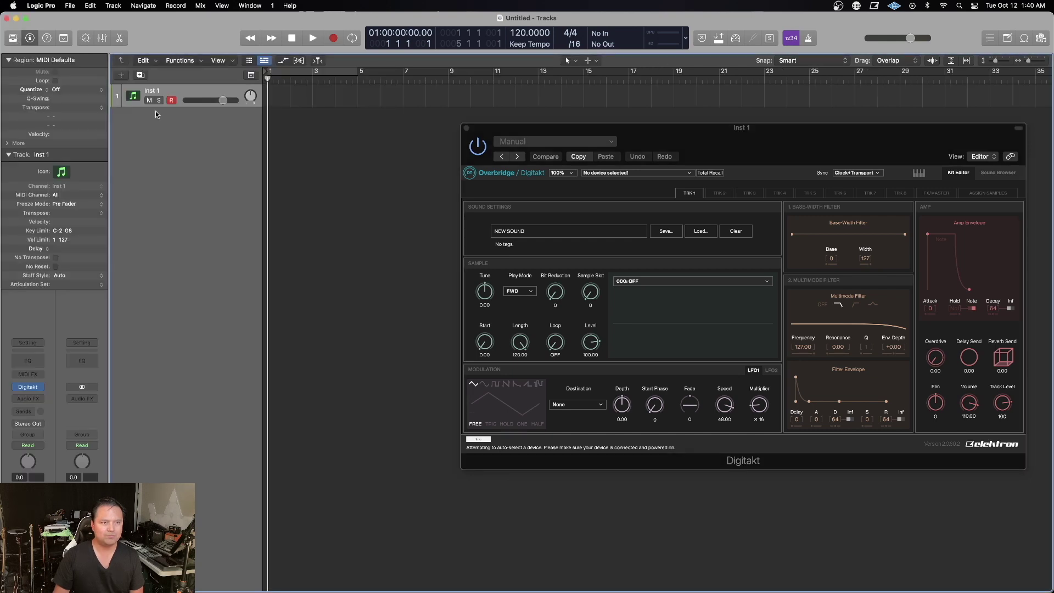
# Rename the Inst 1 track to 'Digitakt'
pyautogui.doubleClick(152, 90)
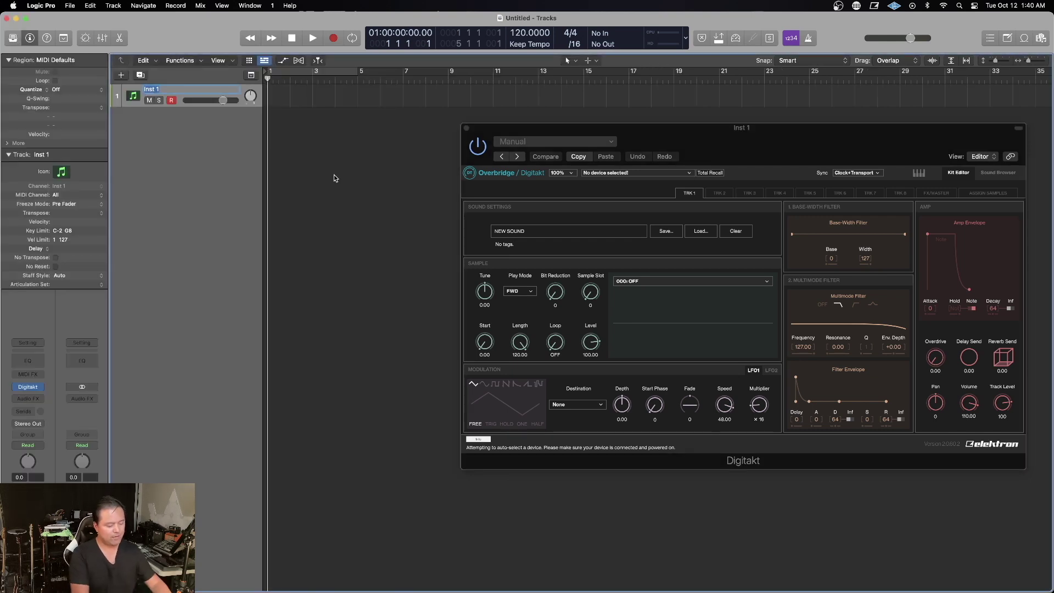
pyautogui.write('Digitakt')
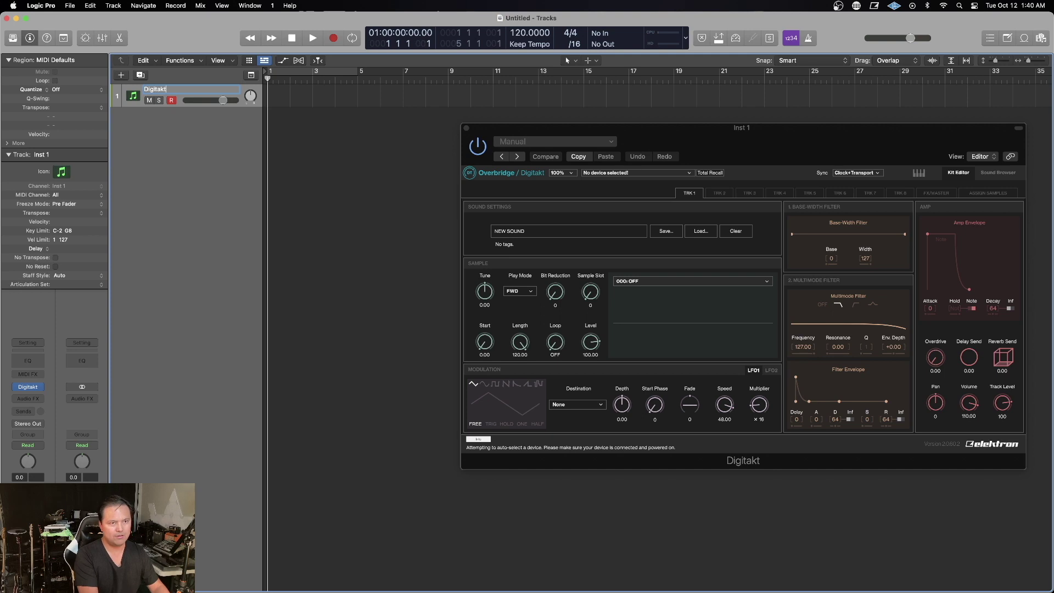
pyautogui.press('Return')
# Turn on Auto-Select in the plug-in's Overbridge device menu
pyautogui.click(618, 174)
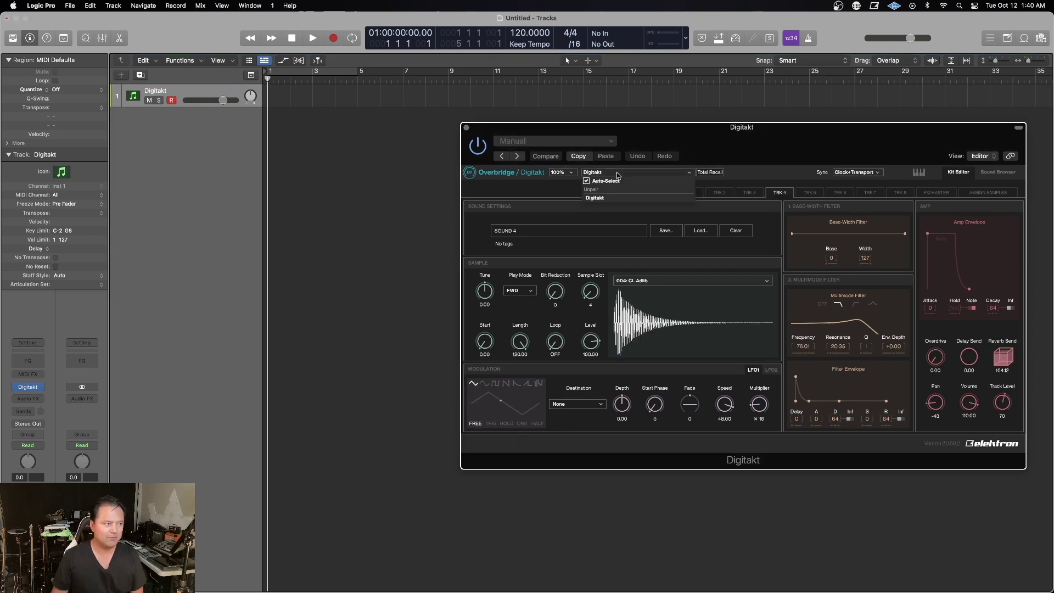
pyautogui.click(586, 180)
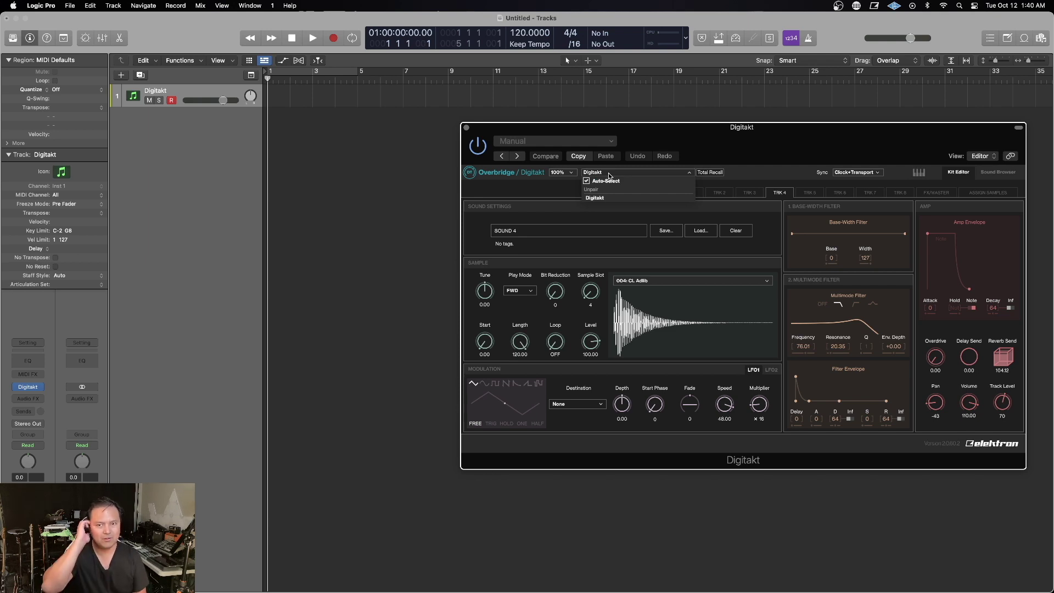
pyautogui.click(609, 174)
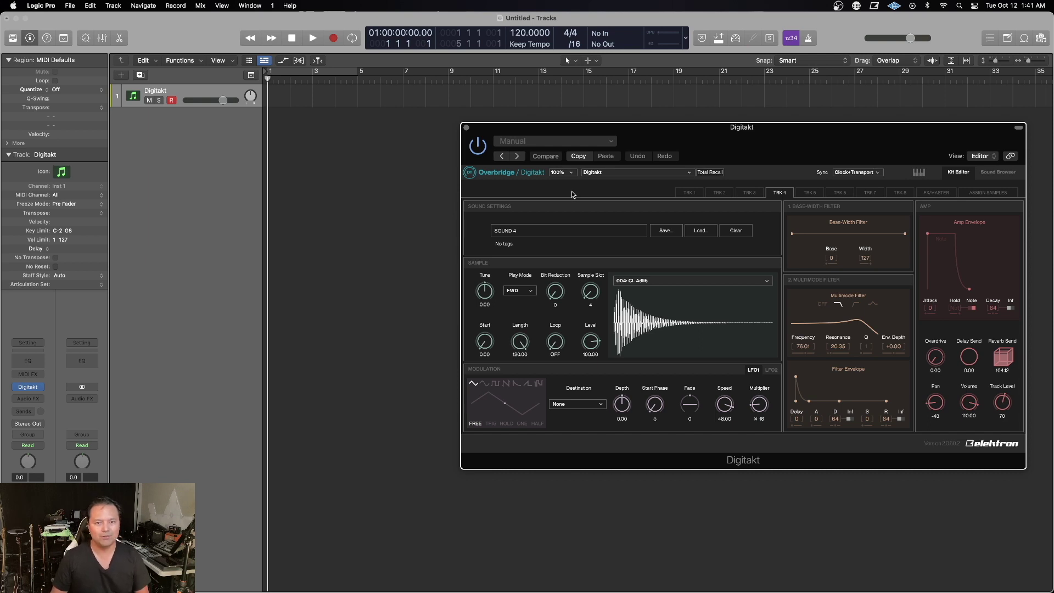
pyautogui.moveTo(659, 134); pyautogui.dragTo(642, 231)
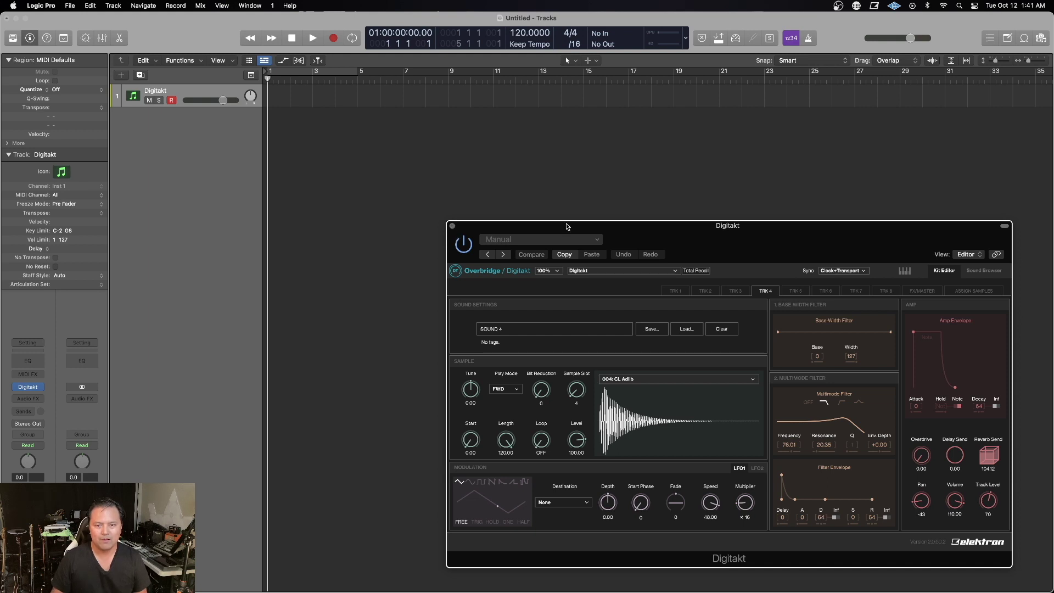
pyautogui.moveTo(567, 226); pyautogui.dragTo(580, 170)
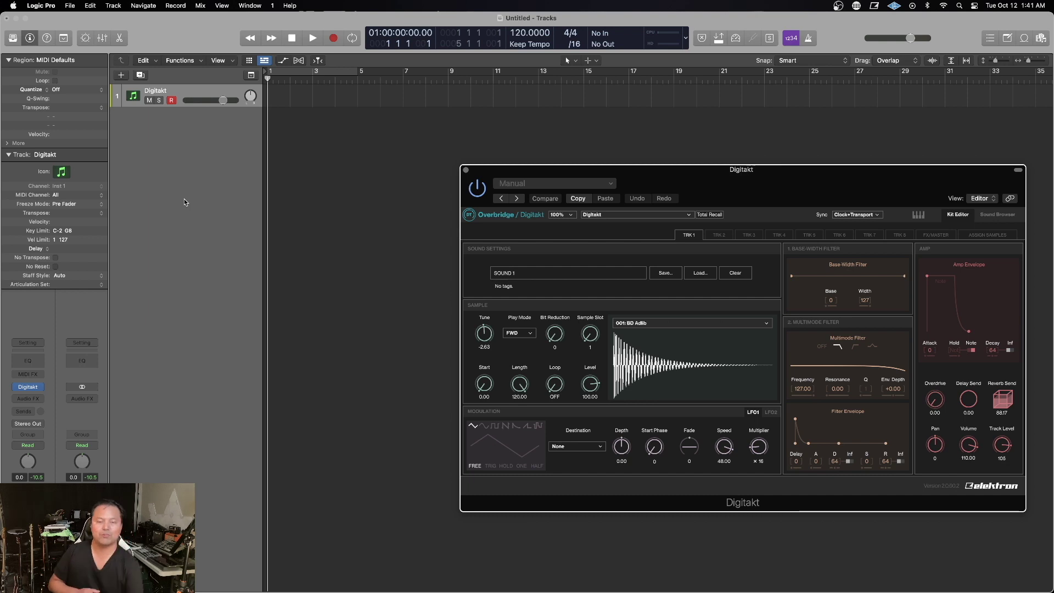
pyautogui.click(184, 202)
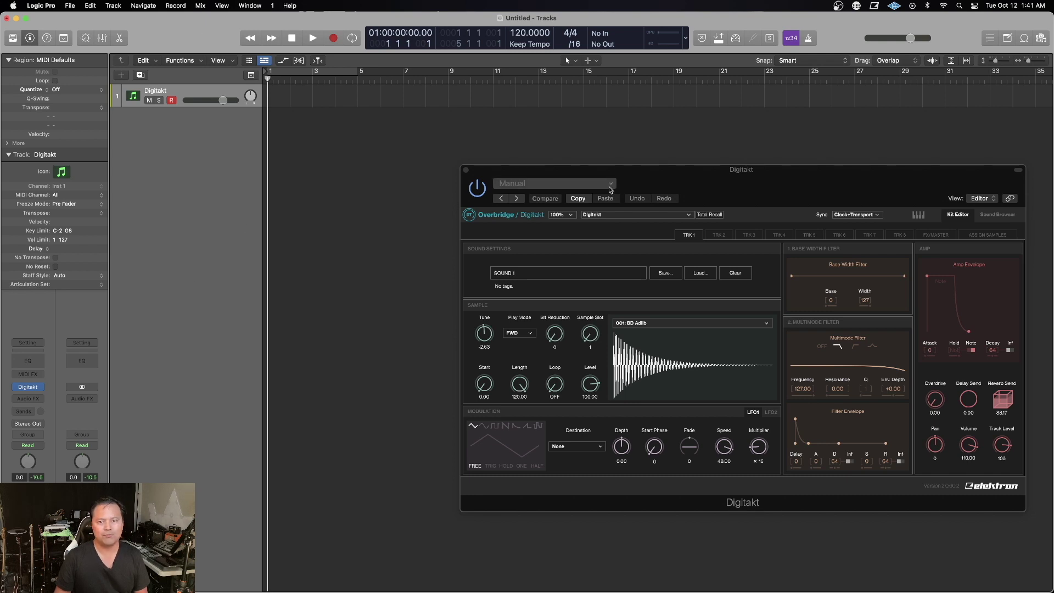
# Disable the count-in, then record a pass on the Digitakt track and stop
pyautogui.moveTo(609, 190); pyautogui.dragTo(606, 223)
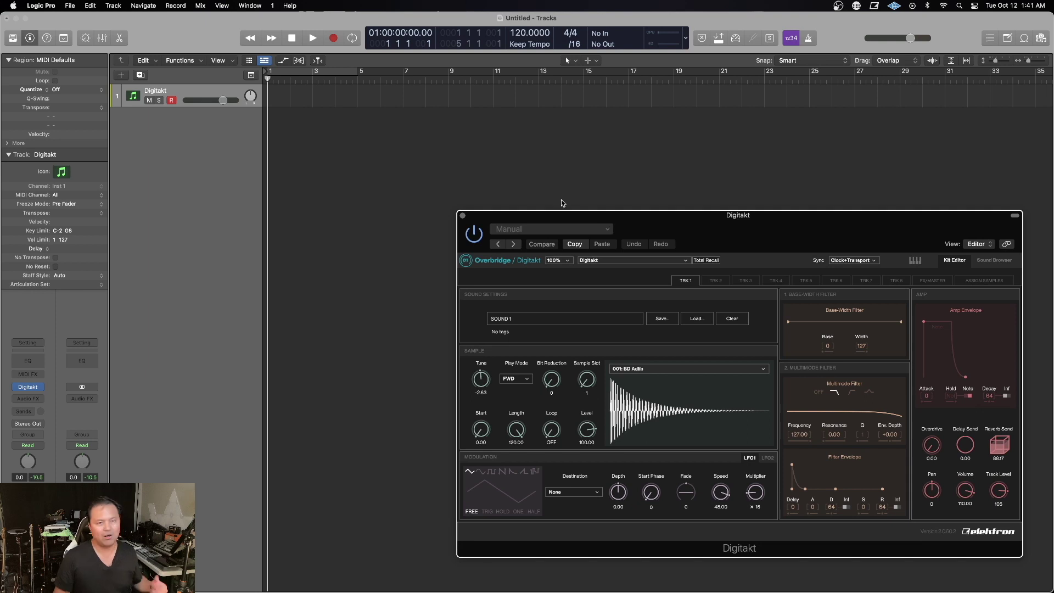
pyautogui.click(254, 145)
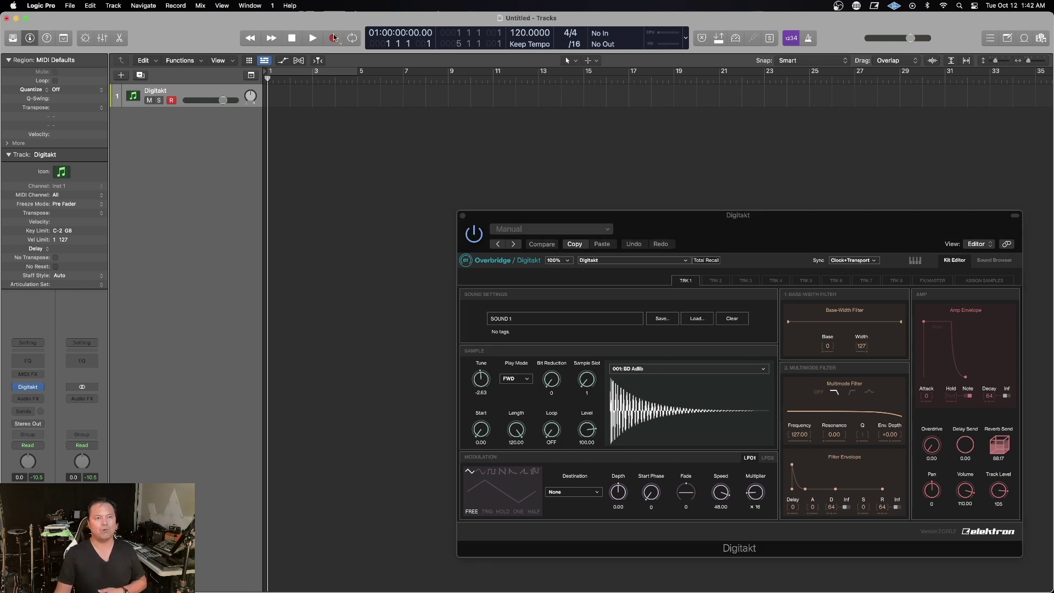
pyautogui.click(791, 38)
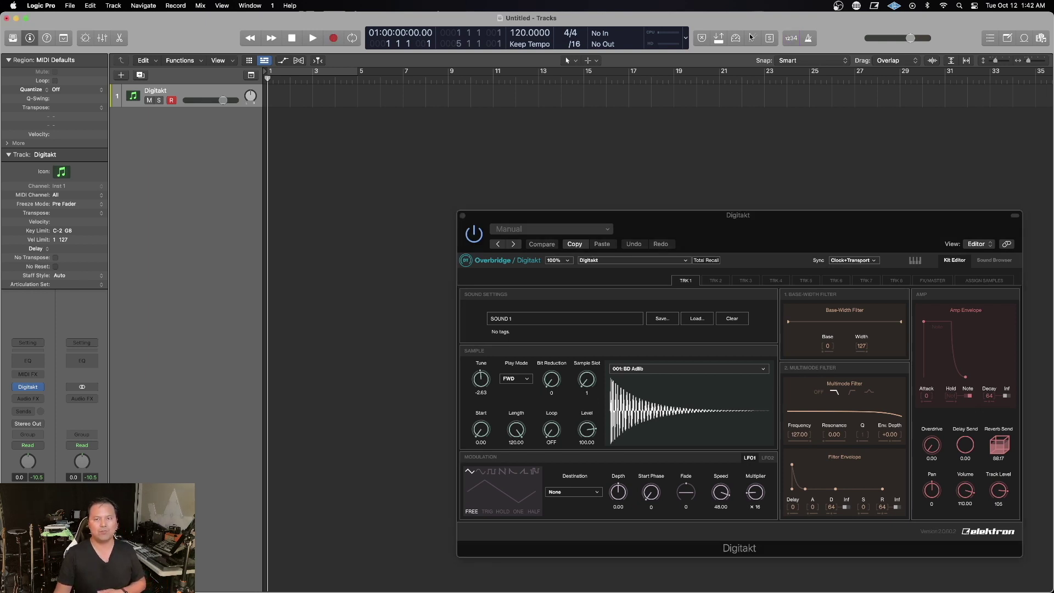
pyautogui.click(333, 38)
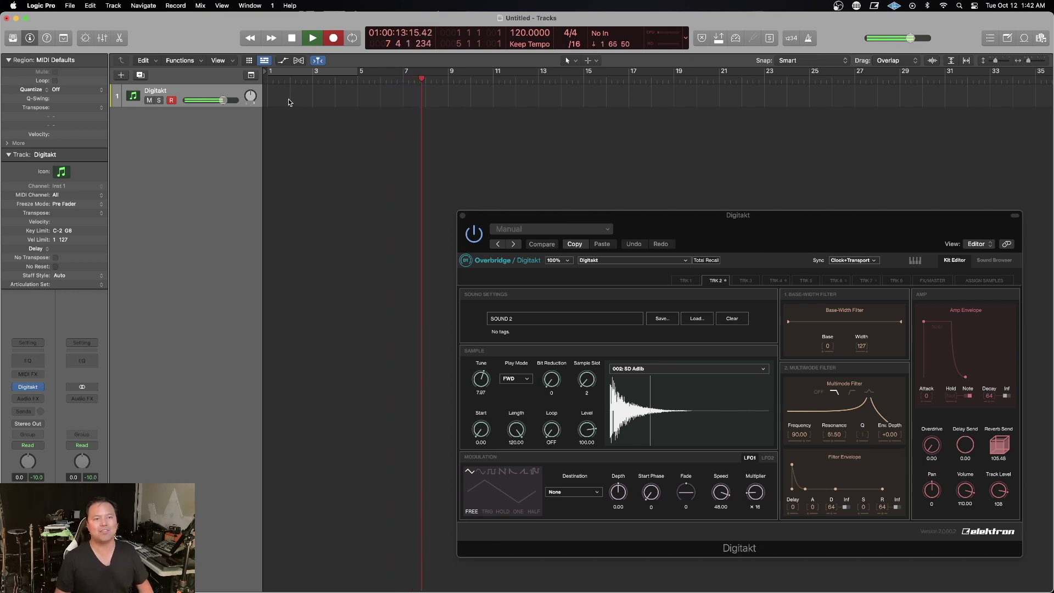
pyautogui.click(291, 38)
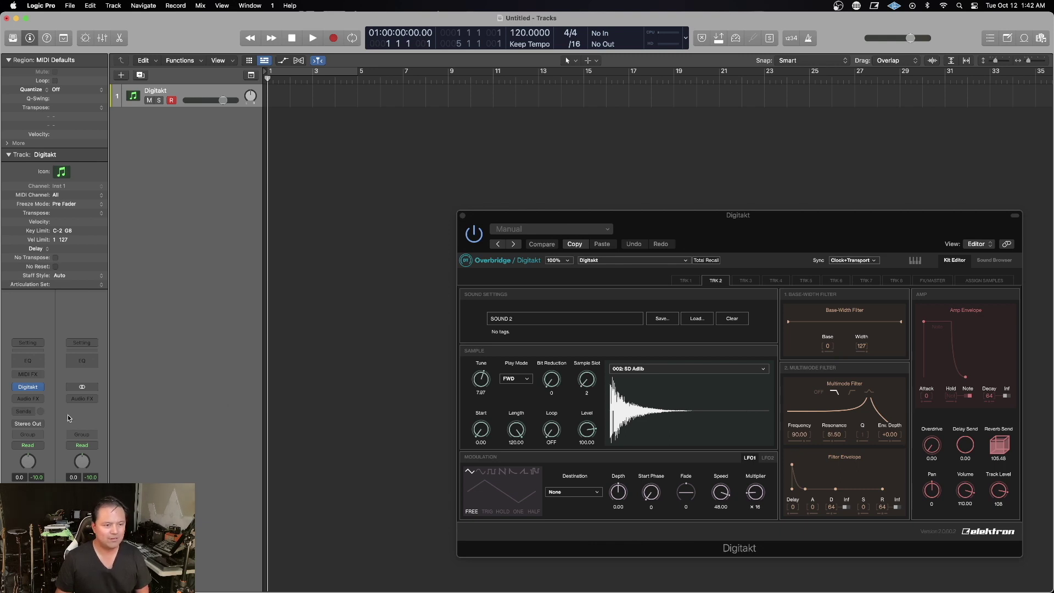
# Route the Digitakt track's output to Bus 1, then bring up the track area's new-track menu
pyautogui.click(28, 424)
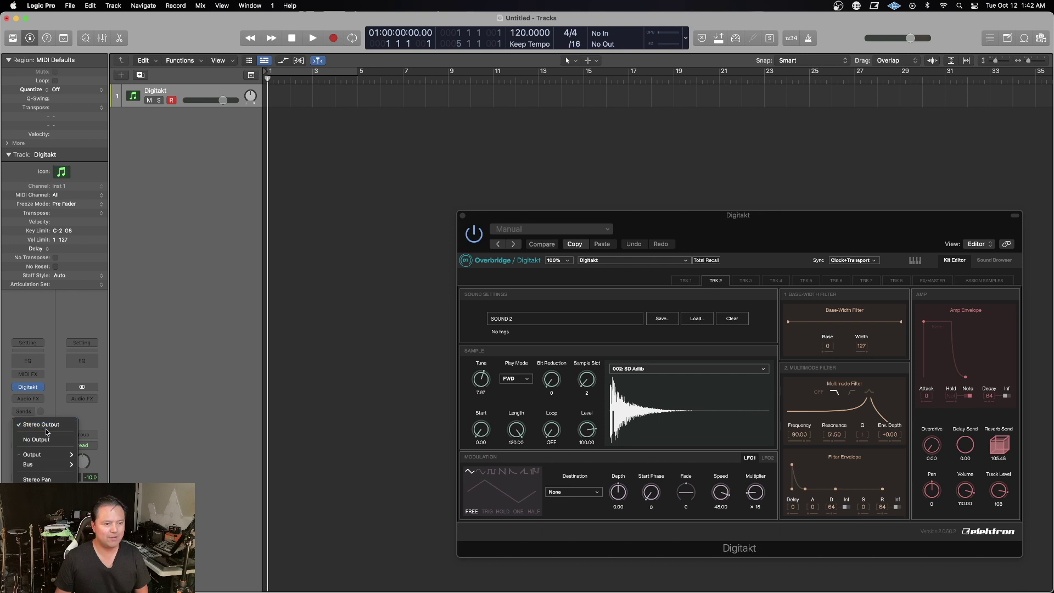
pyautogui.moveTo(44, 469)
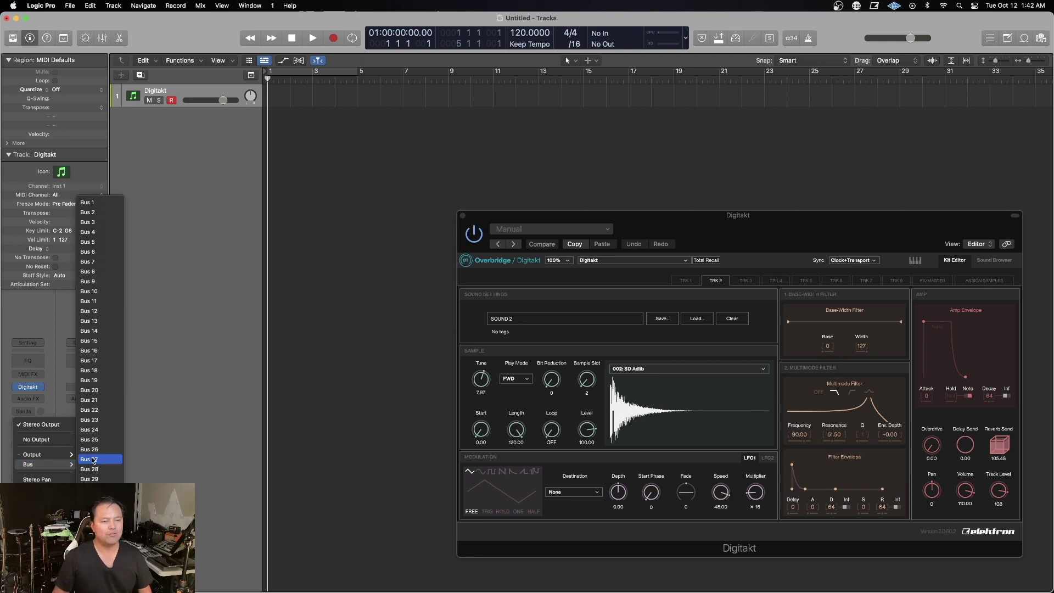
pyautogui.click(101, 203)
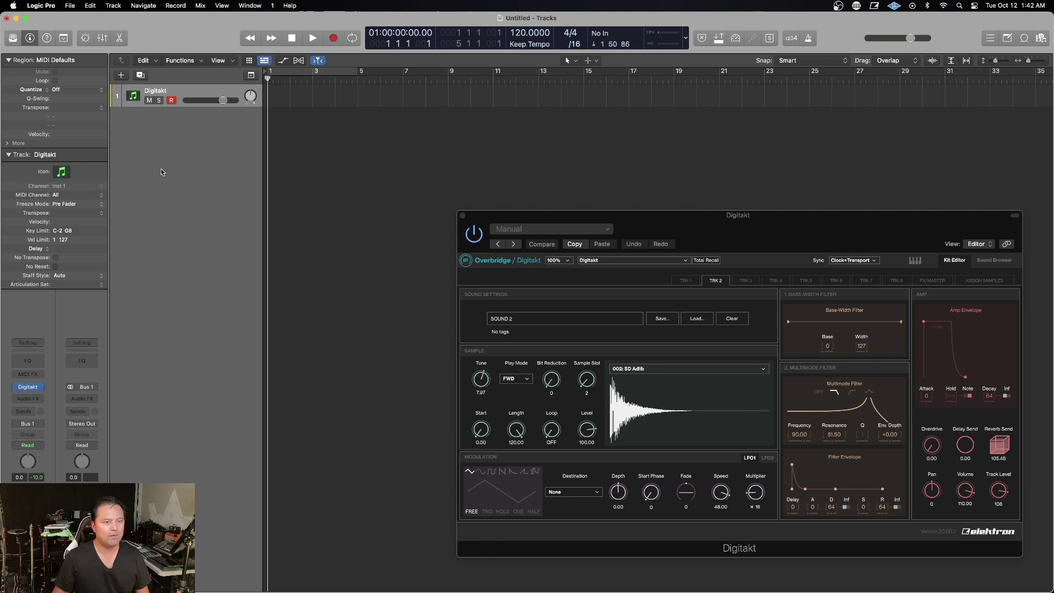
pyautogui.rightClick(193, 137)
# Add a new audio track and rename it 'DigitaktAudio'
pyautogui.click(195, 136)
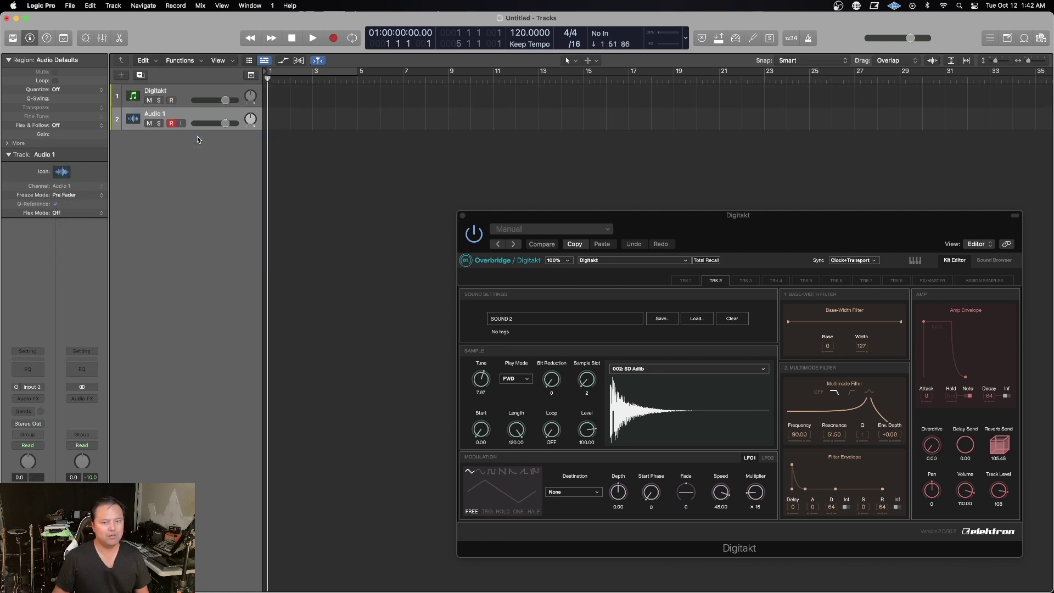
pyautogui.doubleClick(150, 114)
pyautogui.write('Di')
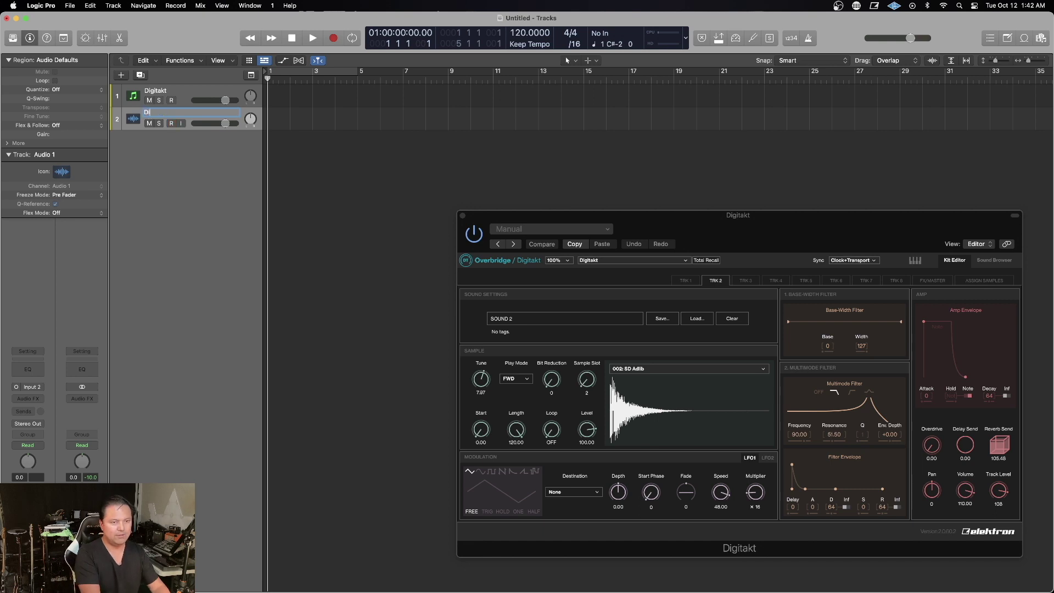
pyautogui.write('gitaktAudio')
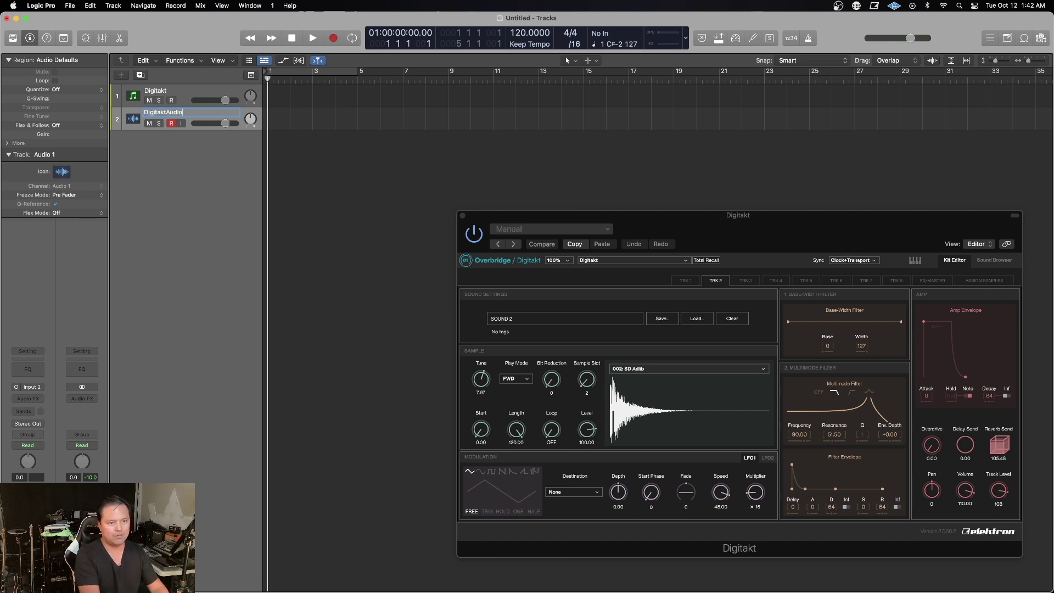
pyautogui.press('Return')
# Rename Digitakt to 'DigitaktPlugin' and record-arm the DigitaktAudio track
pyautogui.doubleClick(172, 90)
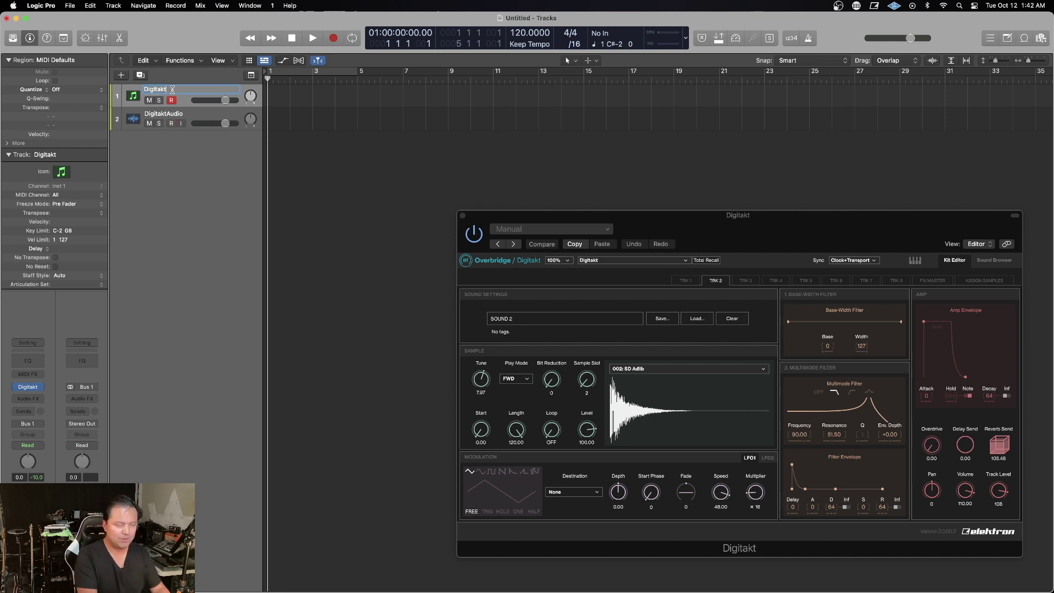
pyautogui.click(172, 90)
pyautogui.write('Plugin')
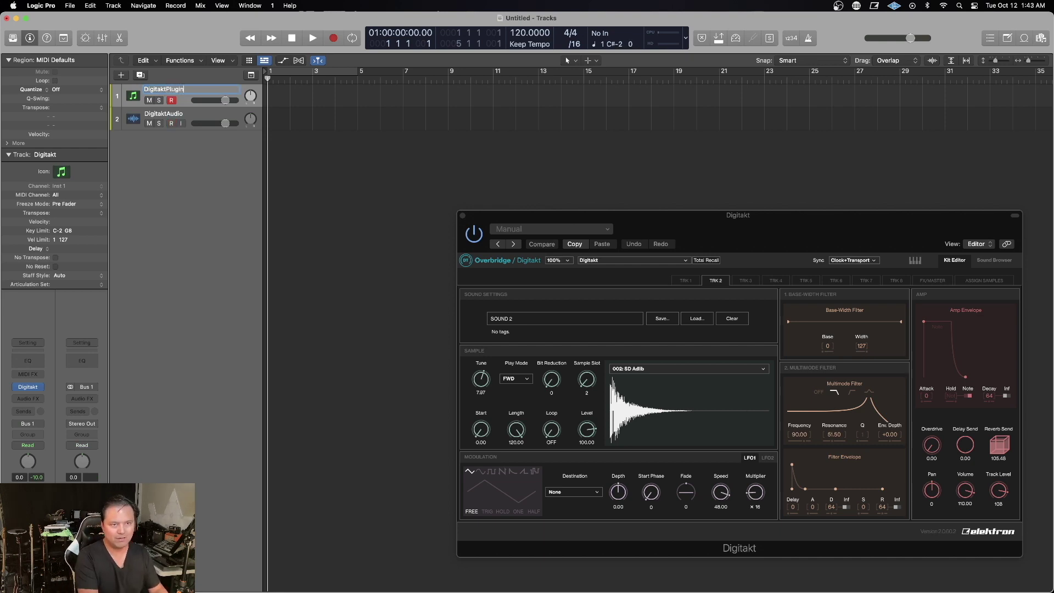
pyautogui.press('Return')
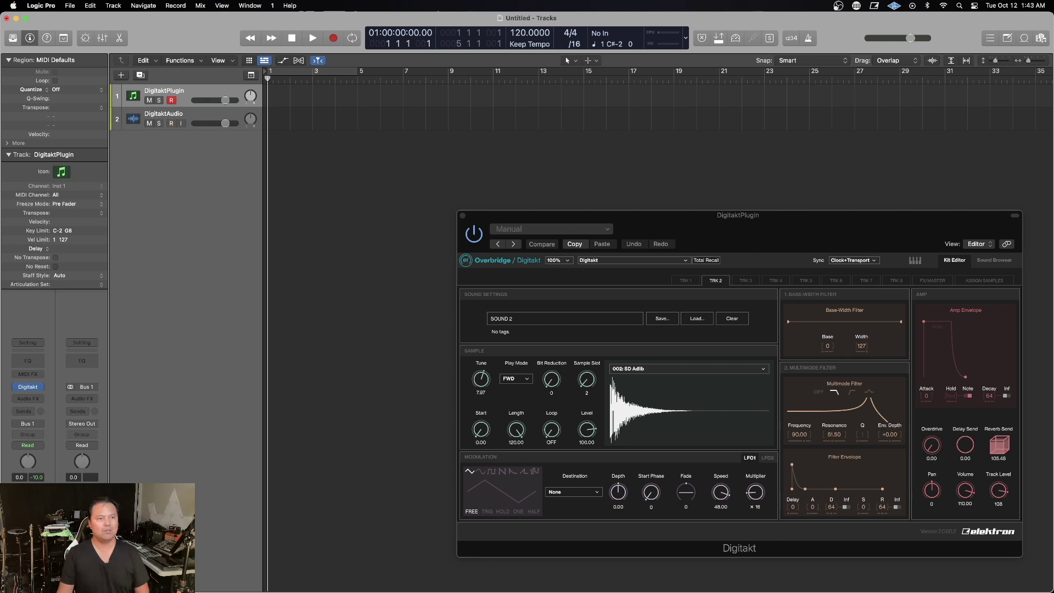
pyautogui.click(179, 130)
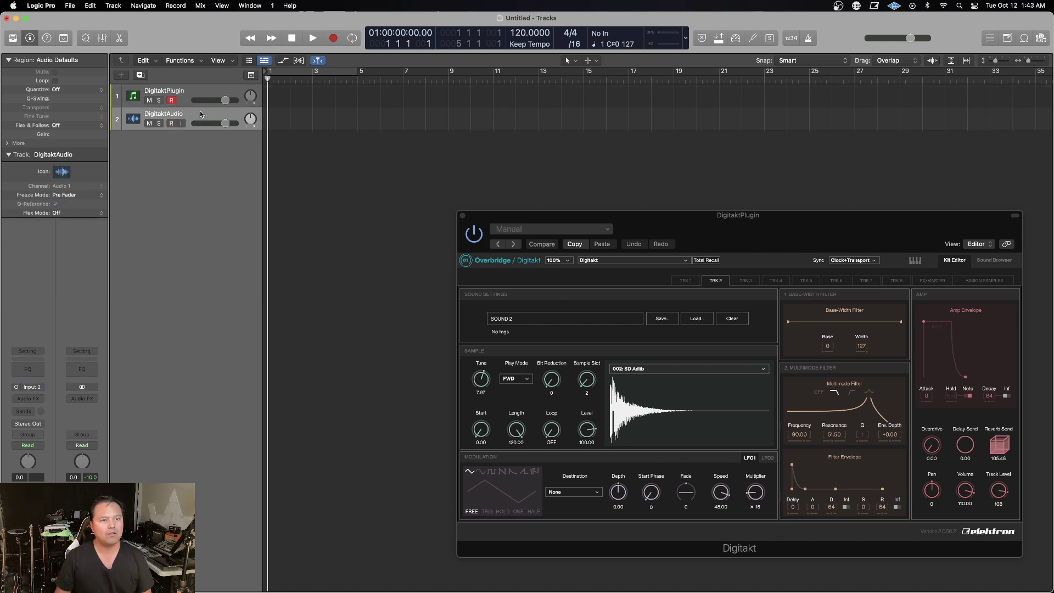
pyautogui.click(171, 124)
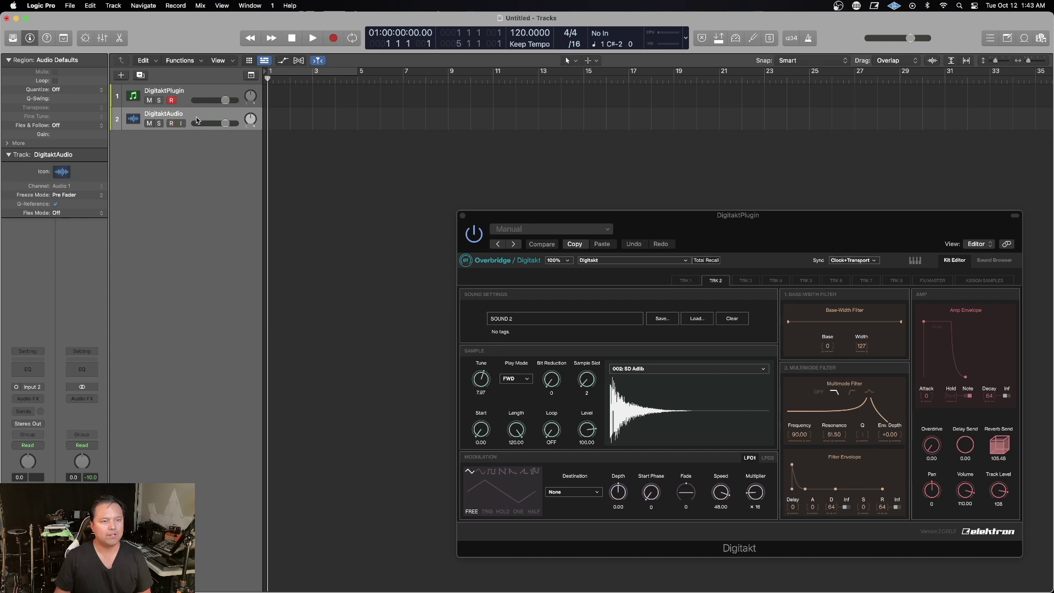
# Set DigitaktAudio's input to Bus 1, fed by DigitaktPlugin
pyautogui.click(33, 387)
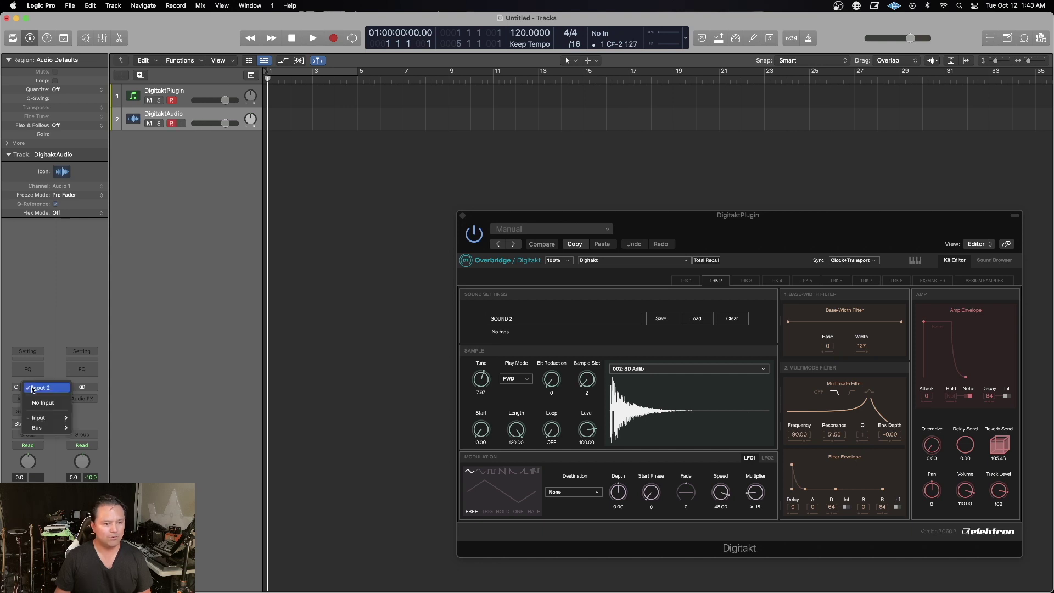
pyautogui.moveTo(37, 428)
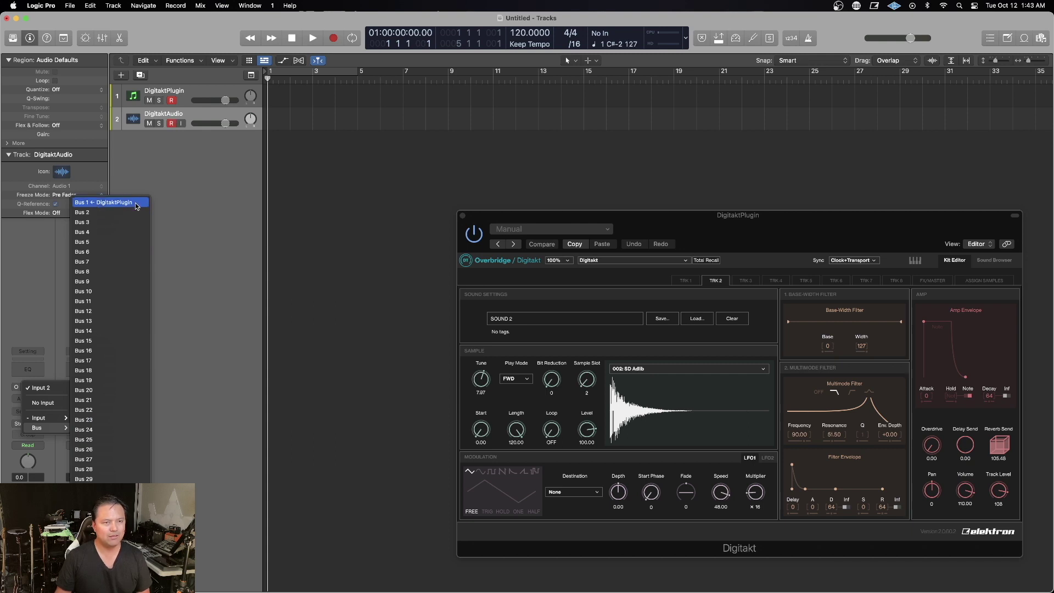
pyautogui.click(136, 204)
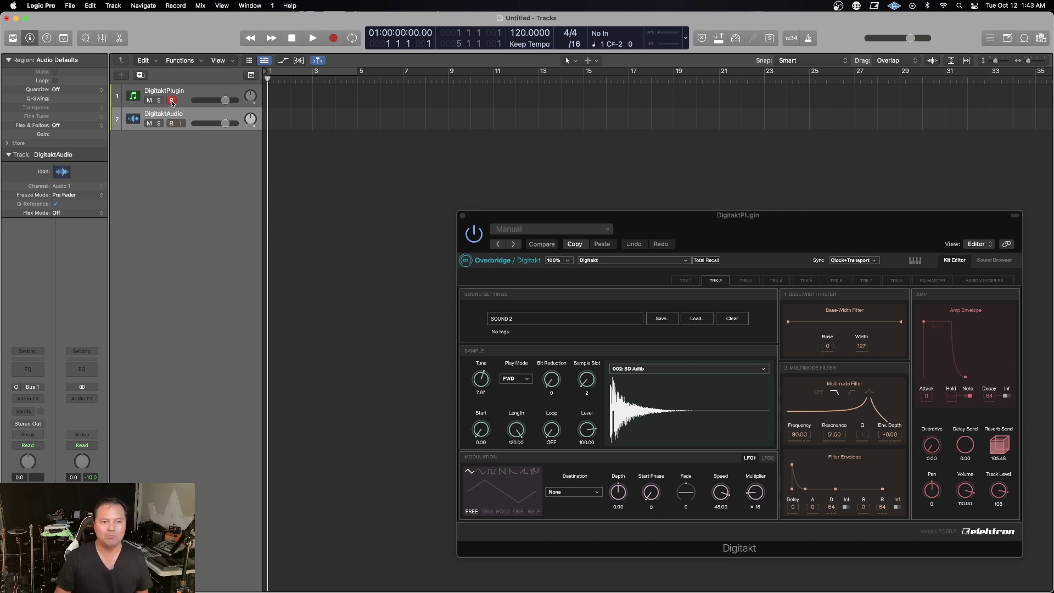
pyautogui.click(293, 8)
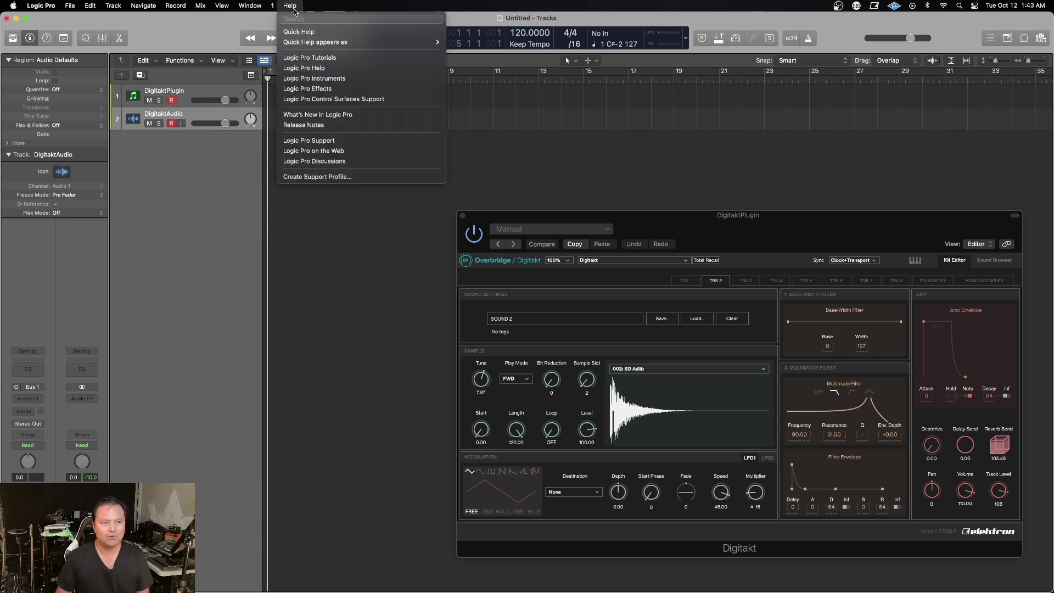
pyautogui.click(295, 8)
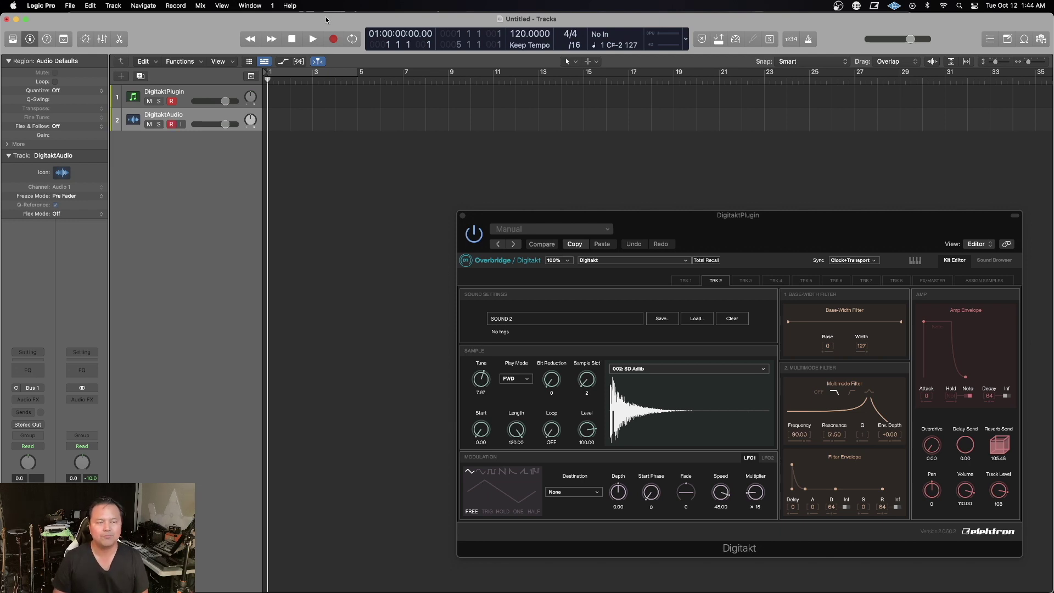
# Set a bar 1–5 cycle and start recording the Digitakt beat onto DigitaktAudio
pyautogui.click(307, 70)
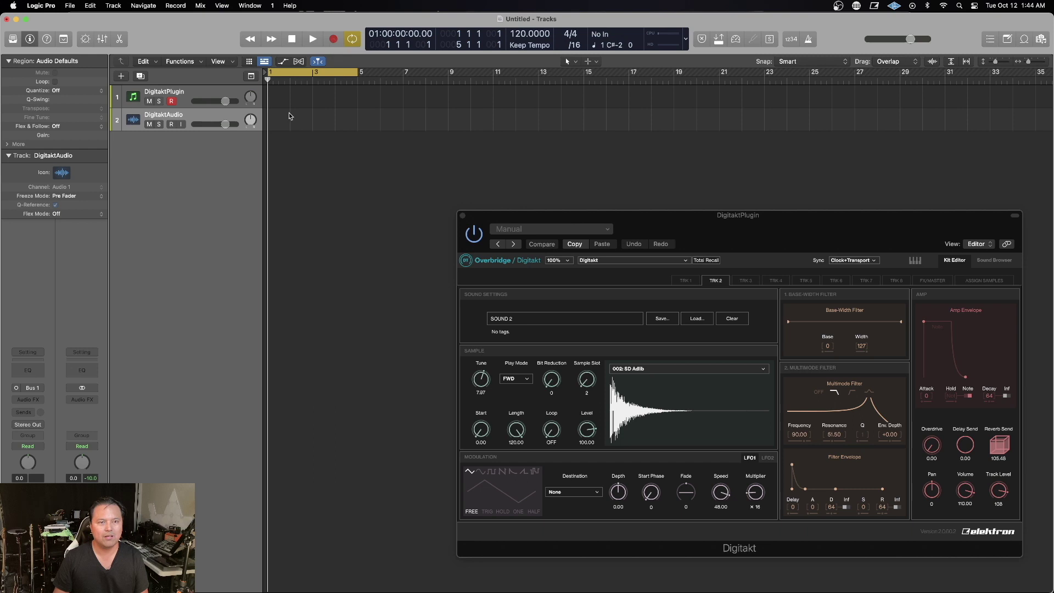
pyautogui.click(334, 40)
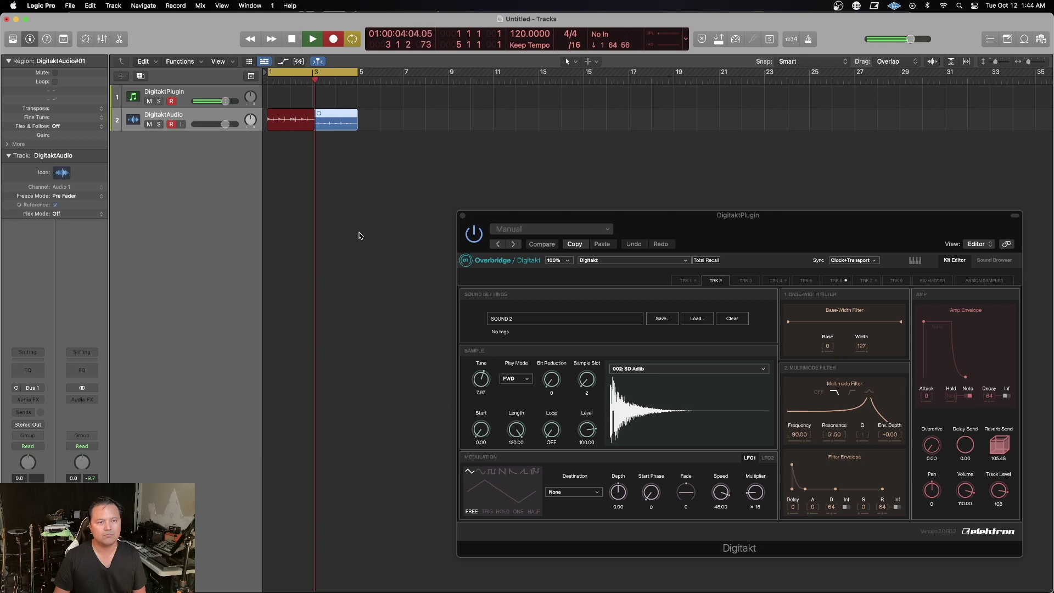
# Stop recording, delete Take 1, collapse the take folder, and return to the start
pyautogui.click(292, 39)
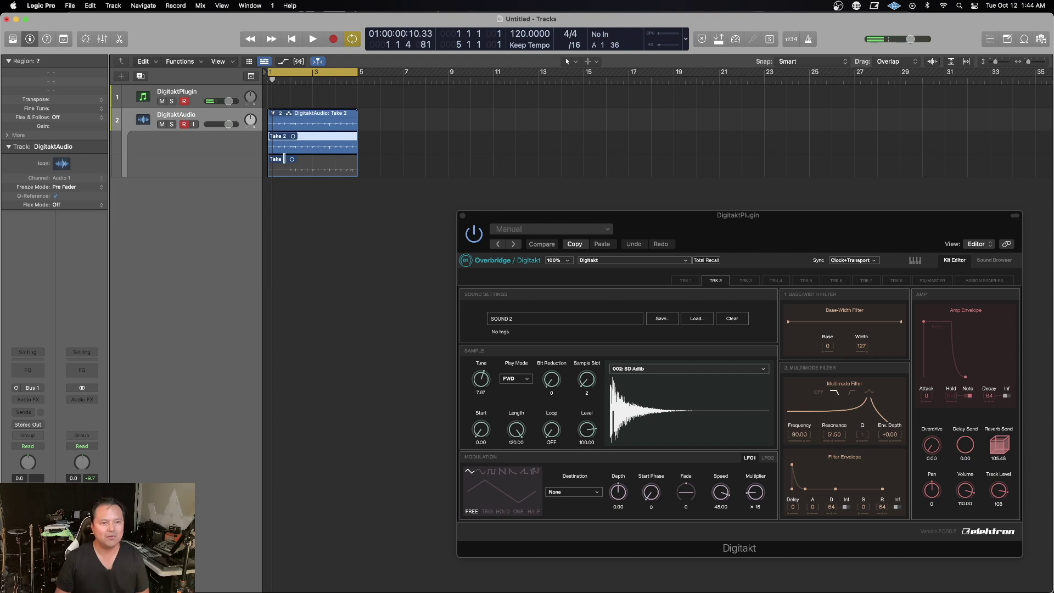
pyautogui.click(320, 159)
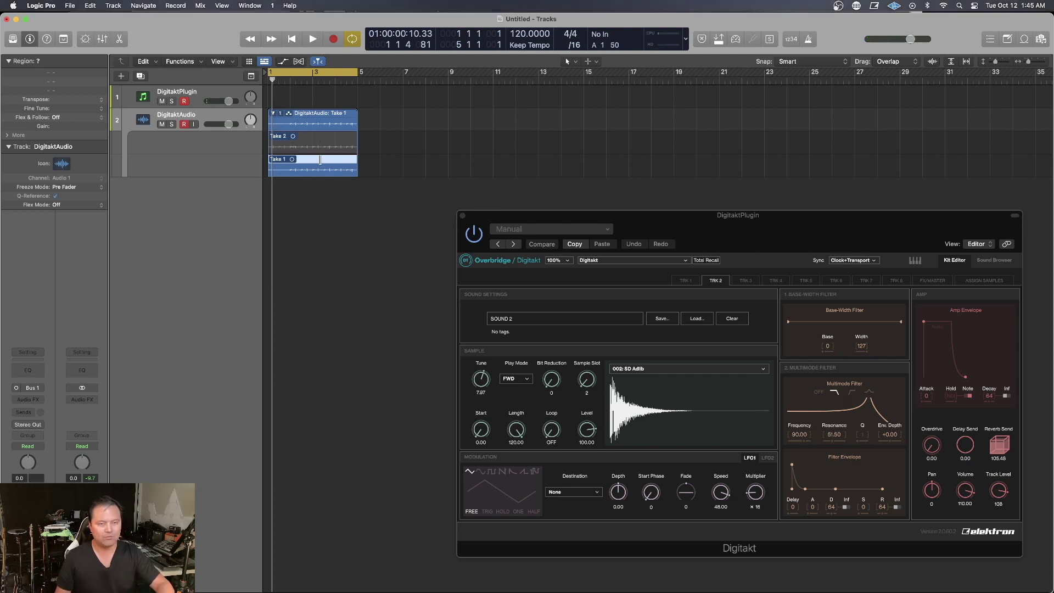
pyautogui.press('Delete')
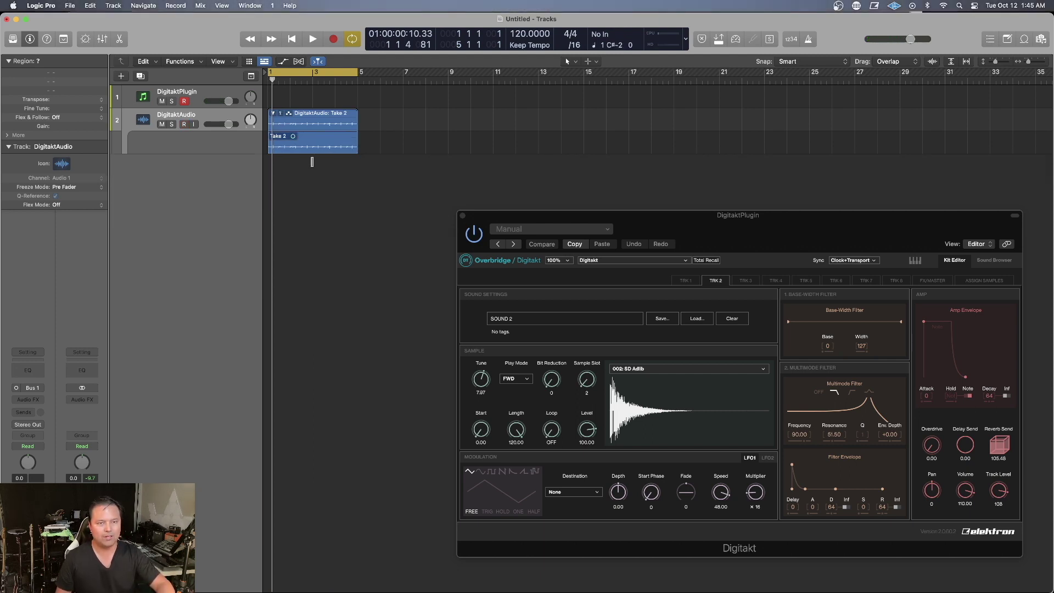
pyautogui.click(272, 113)
pyautogui.click(272, 113)
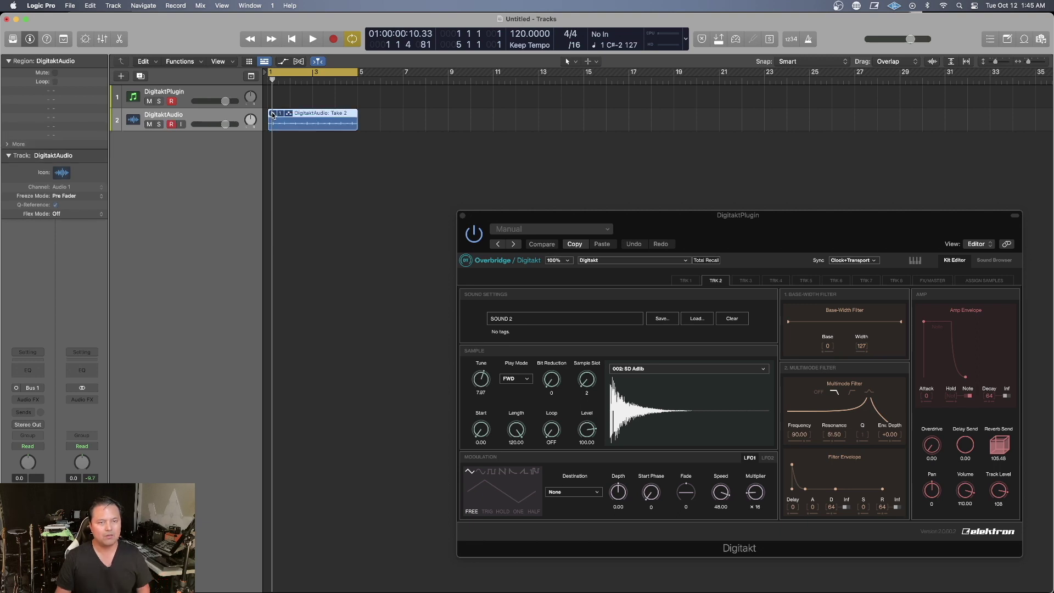
pyautogui.press('Return')
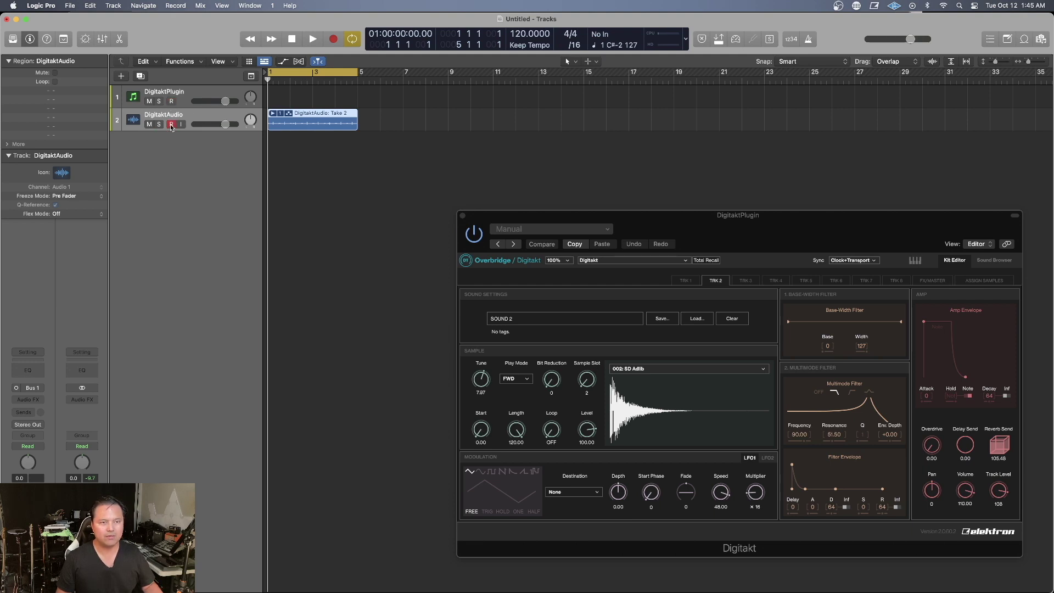
# Play back the Take 2 recording, stop, then play it again from the start
pyautogui.click(312, 39)
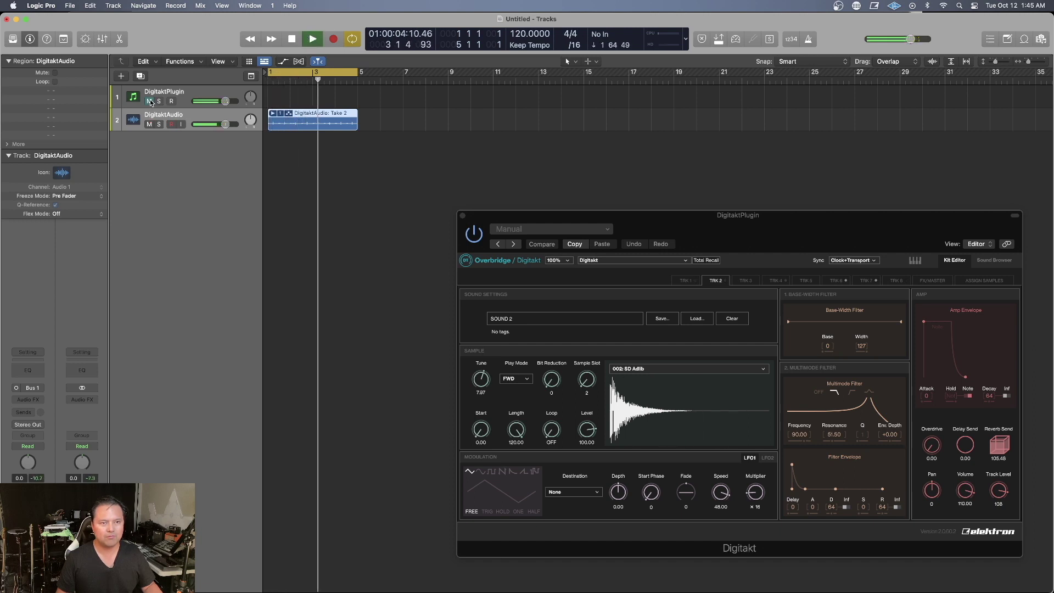
pyautogui.press('space')
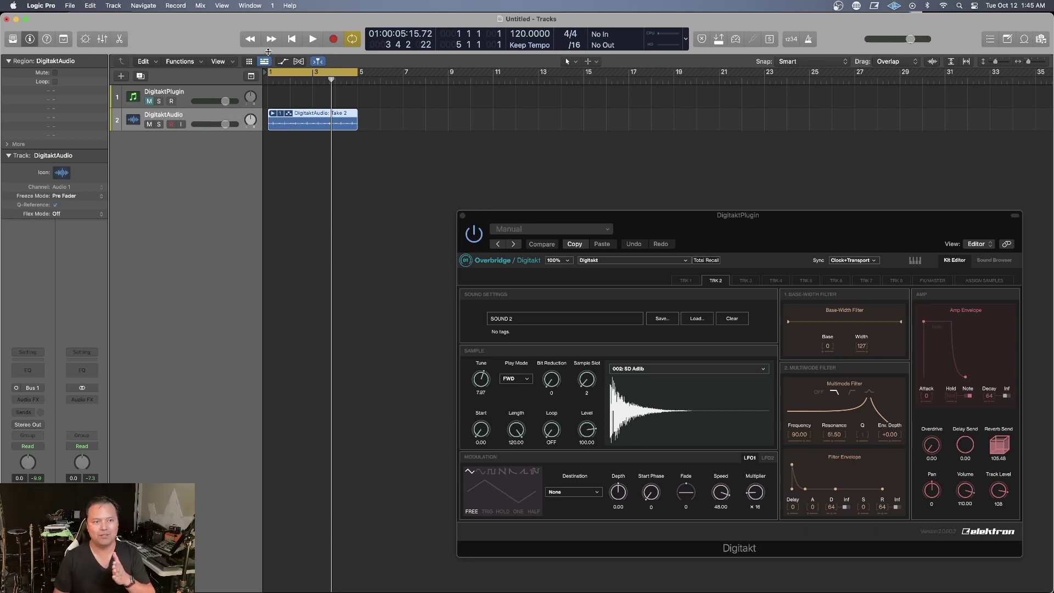
pyautogui.click(291, 39)
pyautogui.click(312, 39)
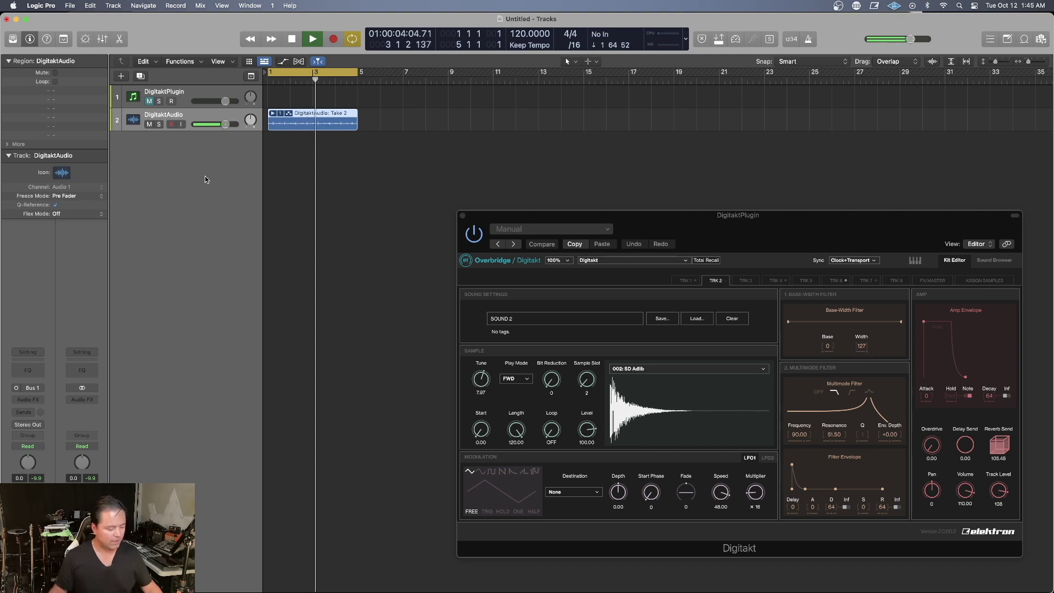
# Stop playback partway through bar 3 with the Space bar
pyautogui.press('space')
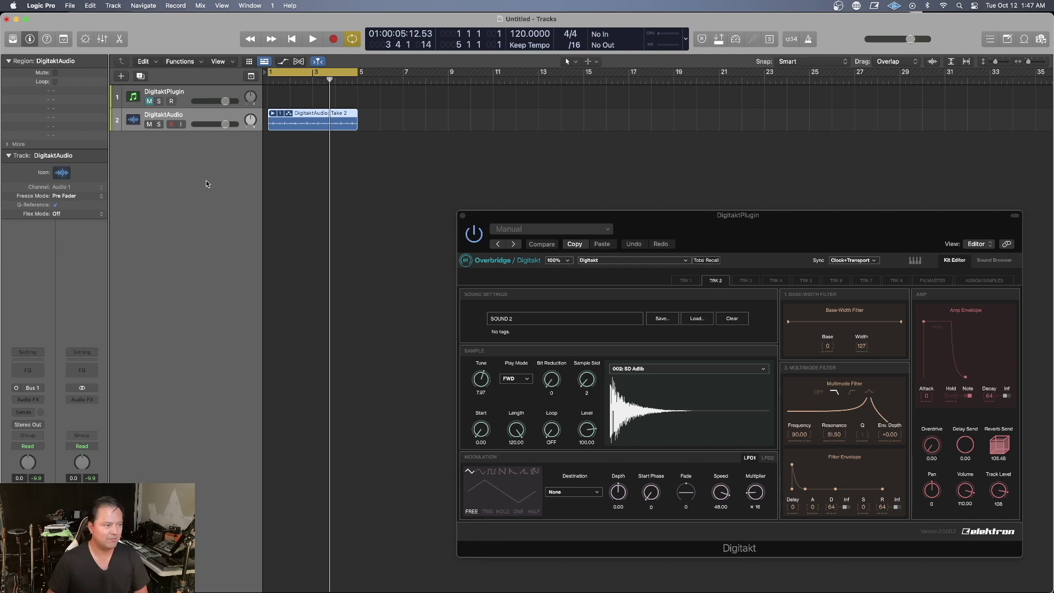
# Nudge the DigitaktPlugin window a little left and return focus to the main Tracks window
pyautogui.moveTo(646, 225); pyautogui.dragTo(605, 228)
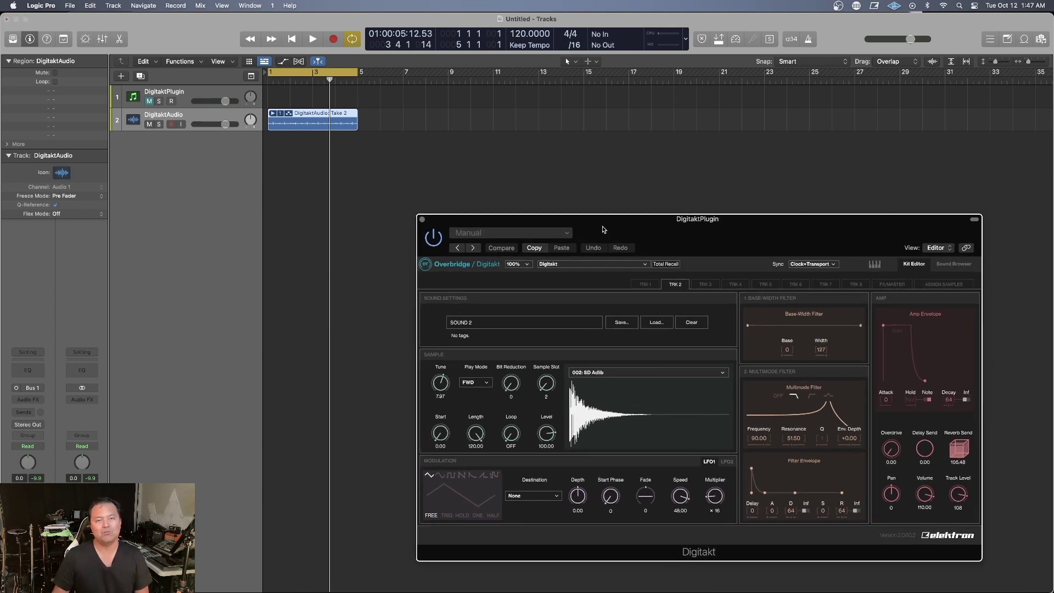
pyautogui.click(194, 171)
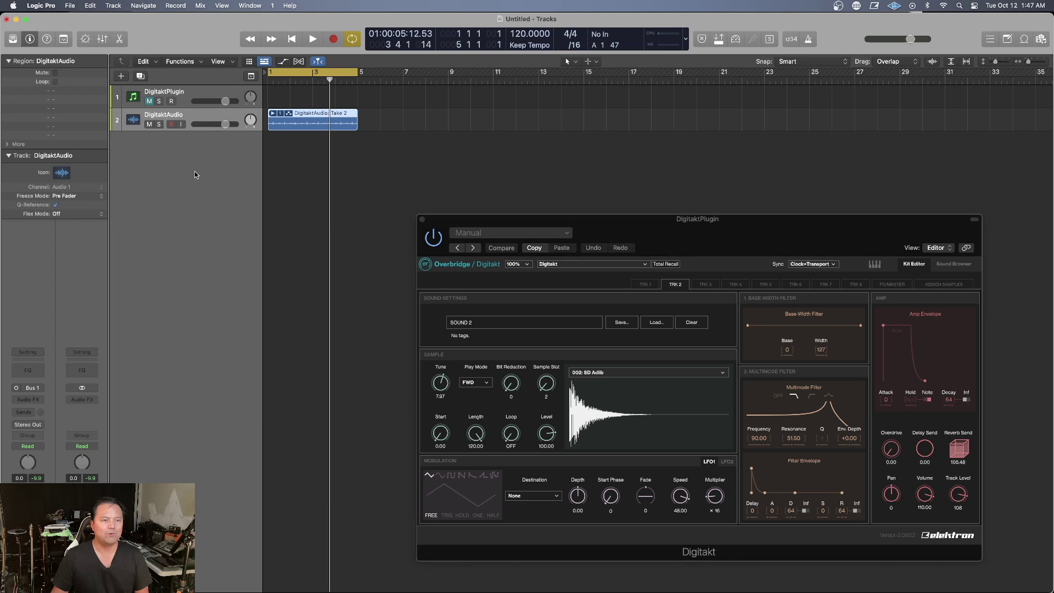